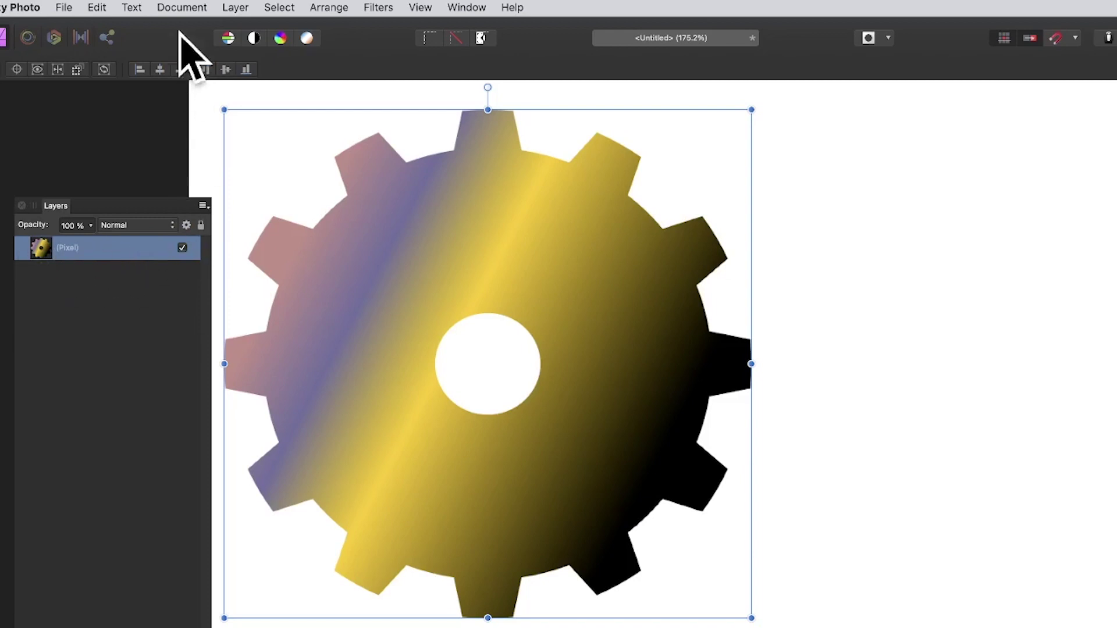
Enter the Liquify persona for the gear and set mesh divisions to about 32.7.
left_click(236, 8)
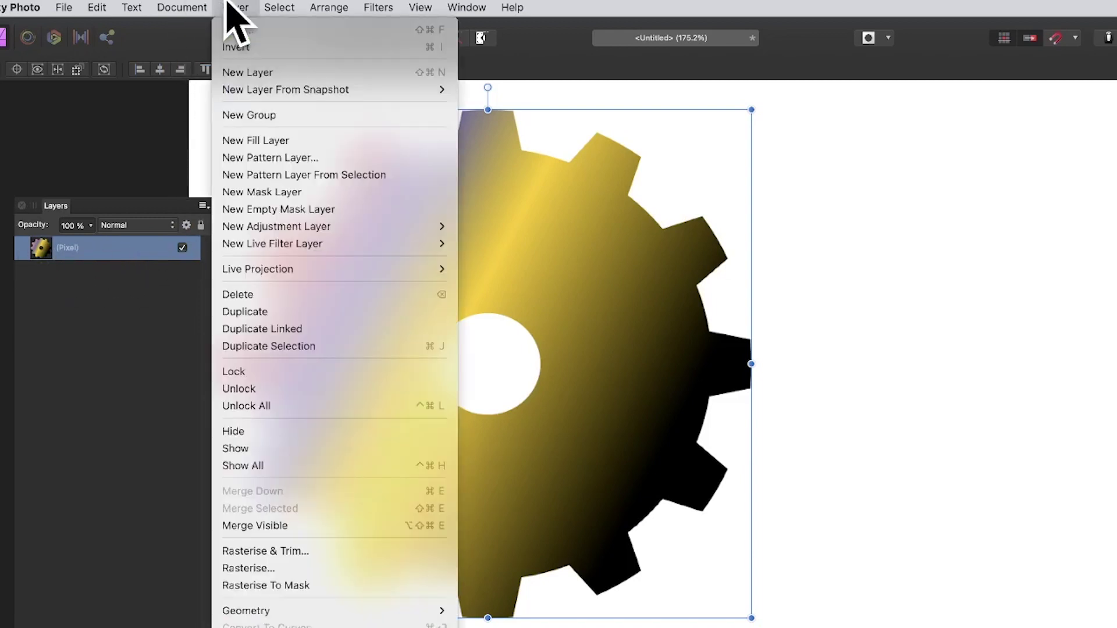
left_click(836, 466)
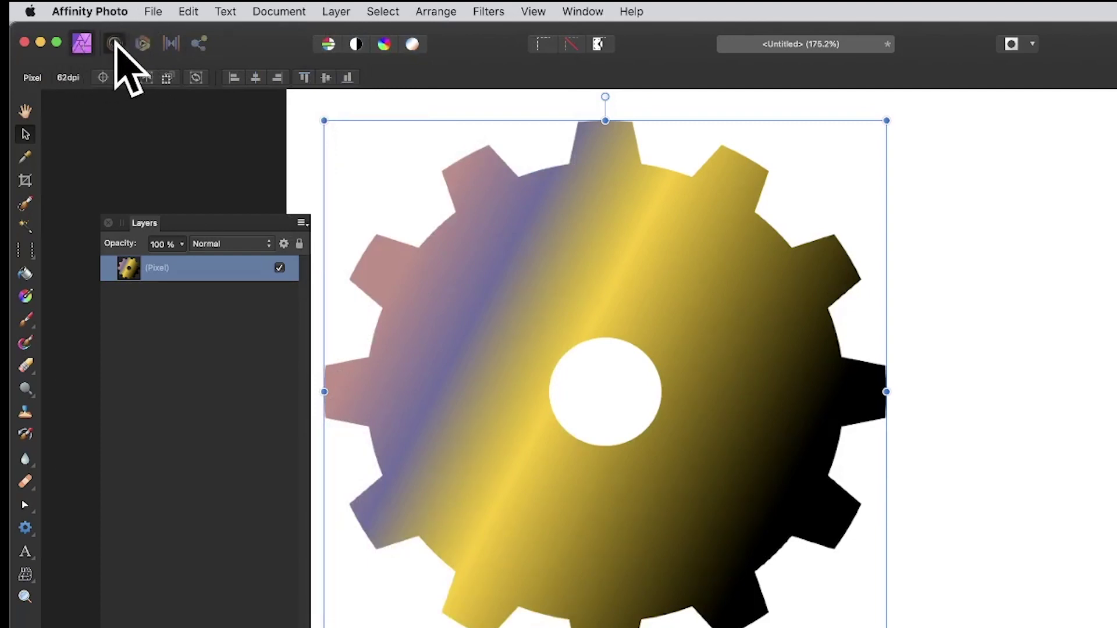
left_click(114, 43)
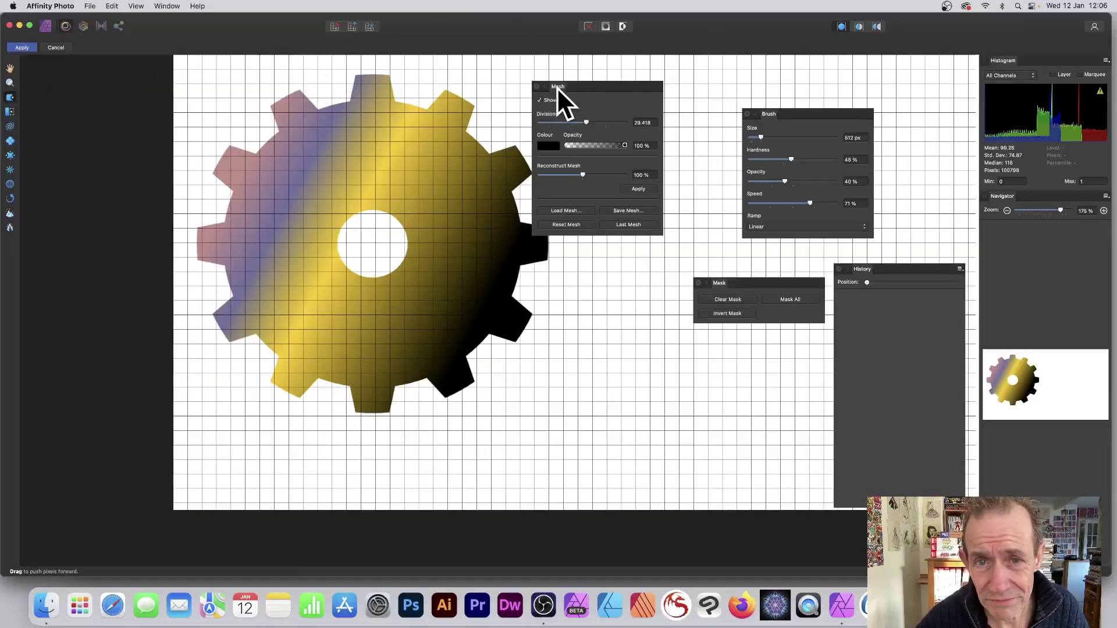
mouse_move(557, 87)
left_mouse_down()
mouse_move(593, 62)
mouse_move(576, 88)
left_mouse_up()
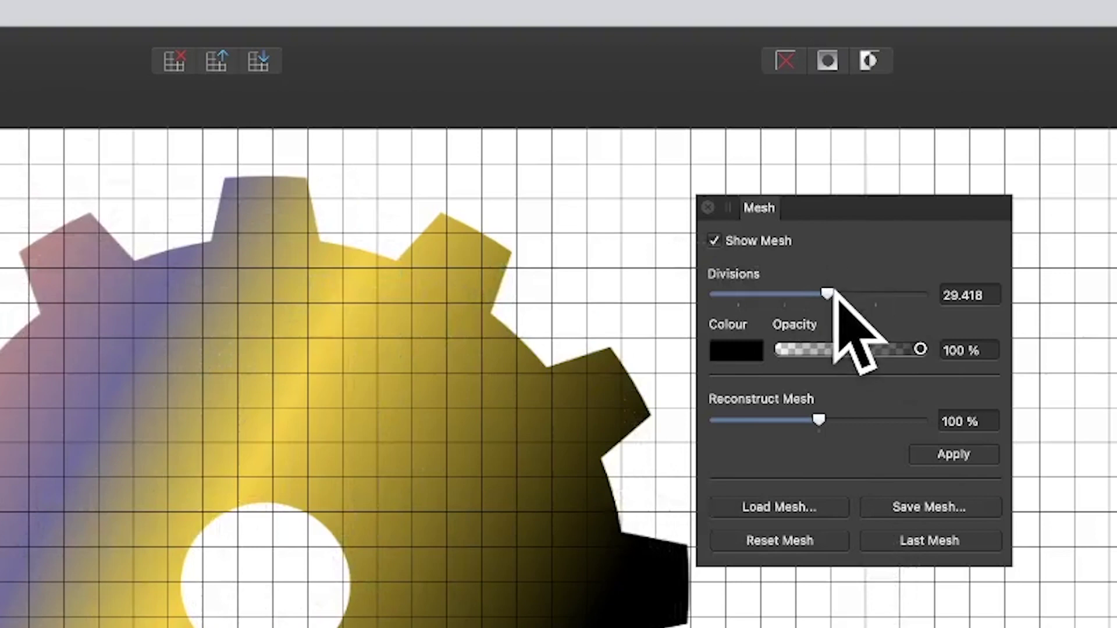
mouse_move(832, 291)
left_mouse_down()
mouse_move(803, 291)
mouse_move(878, 292)
mouse_move(842, 291)
left_mouse_up()
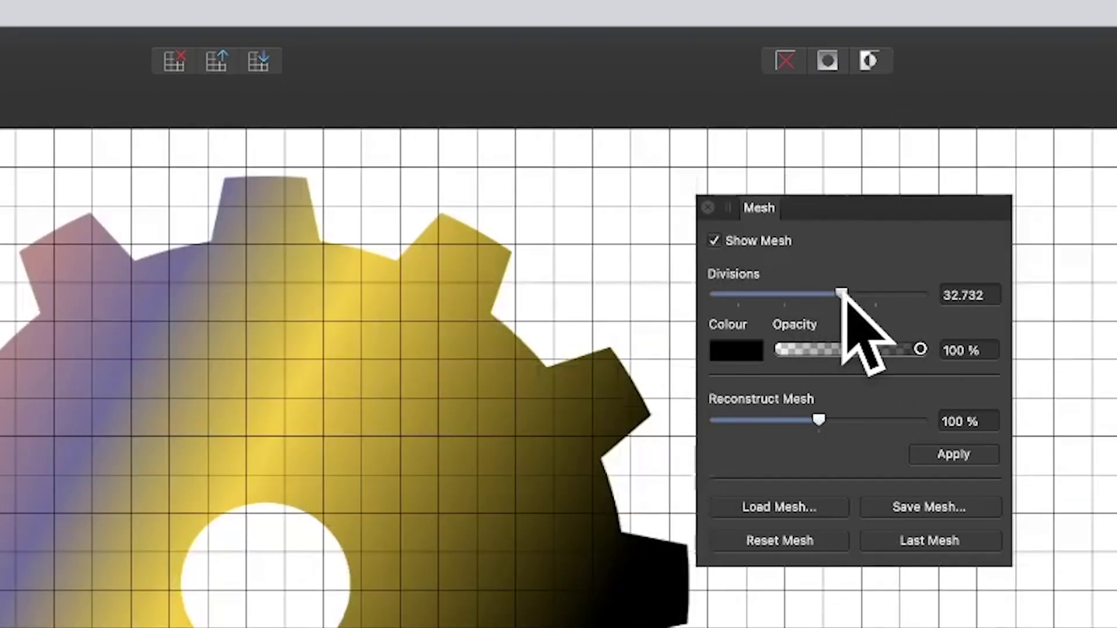
Toggle Show Mesh off and on, raise divisions to about 34.35, and test mesh opacity.
left_click(714, 241)
left_click(714, 241)
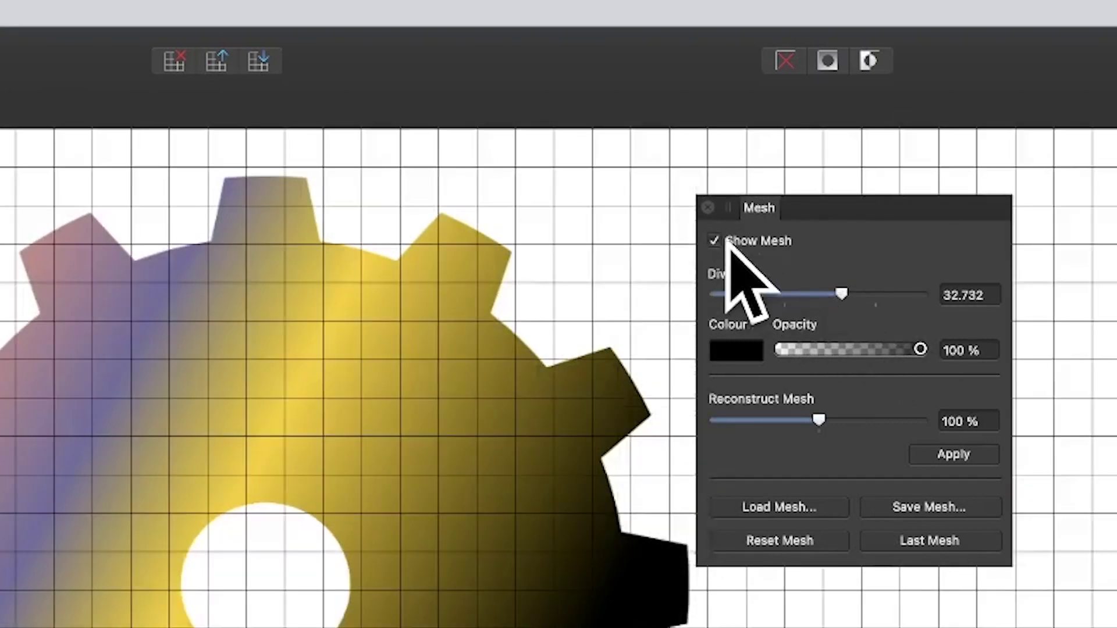
left_click(722, 238)
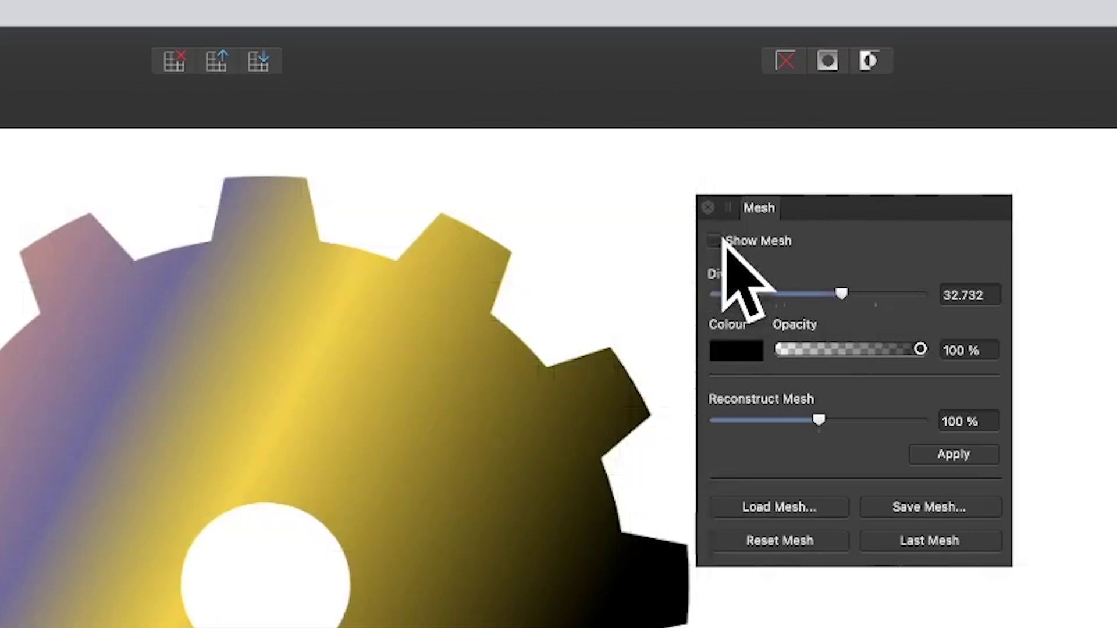
left_click(715, 241)
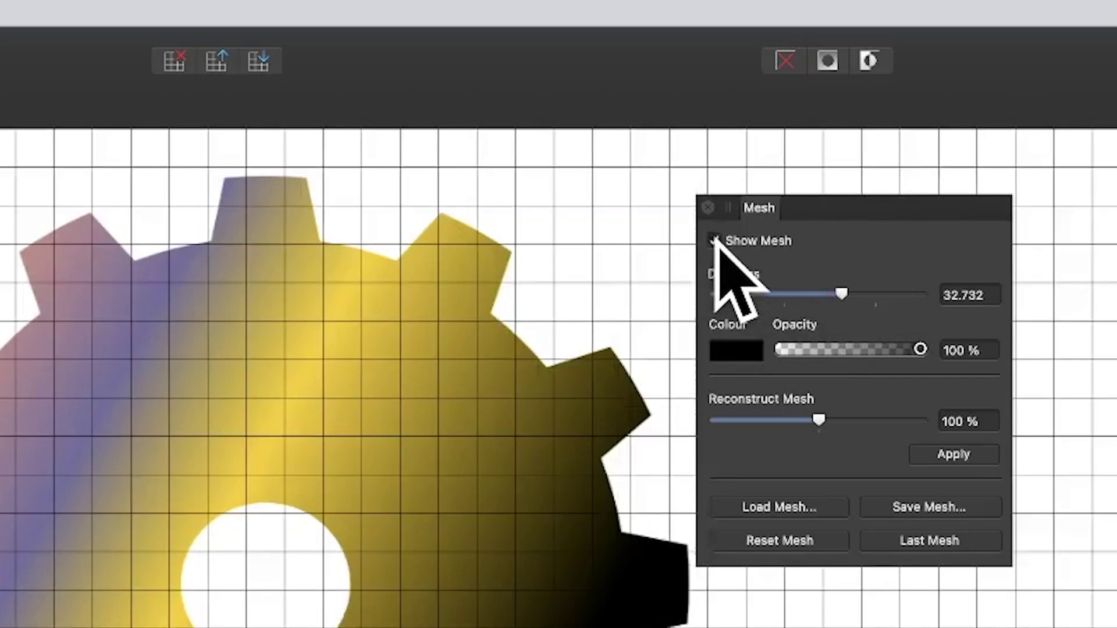
left_click(715, 239)
left_click(715, 240)
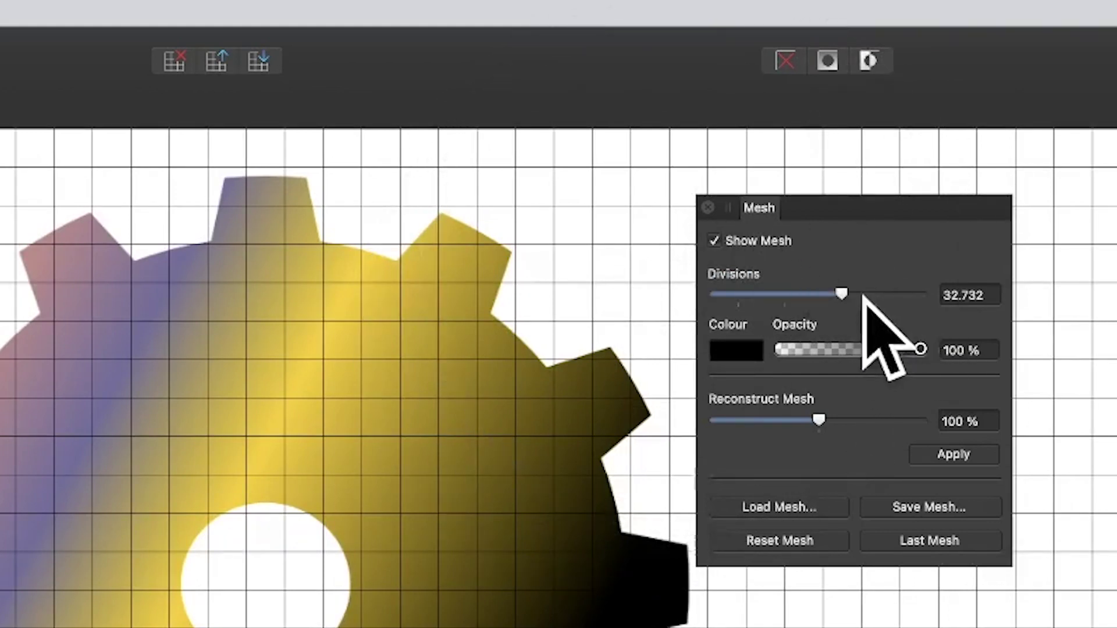
mouse_move(841, 295)
left_mouse_down()
mouse_move(768, 291)
mouse_move(849, 289)
left_mouse_up()
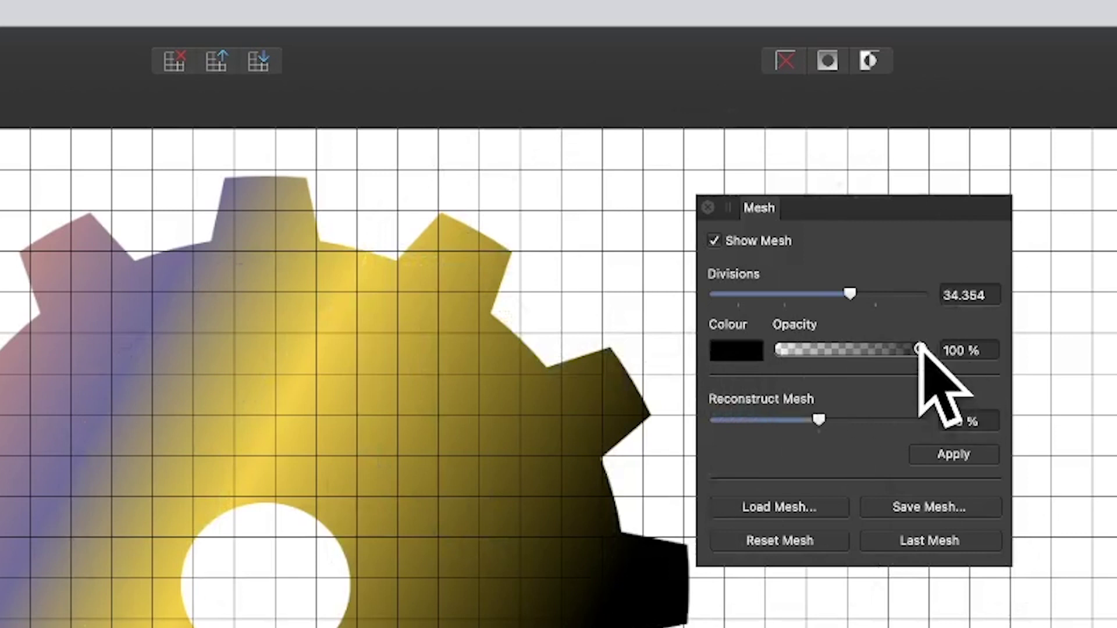
mouse_move(921, 349)
left_mouse_down()
mouse_move(803, 349)
mouse_move(921, 350)
left_mouse_up()
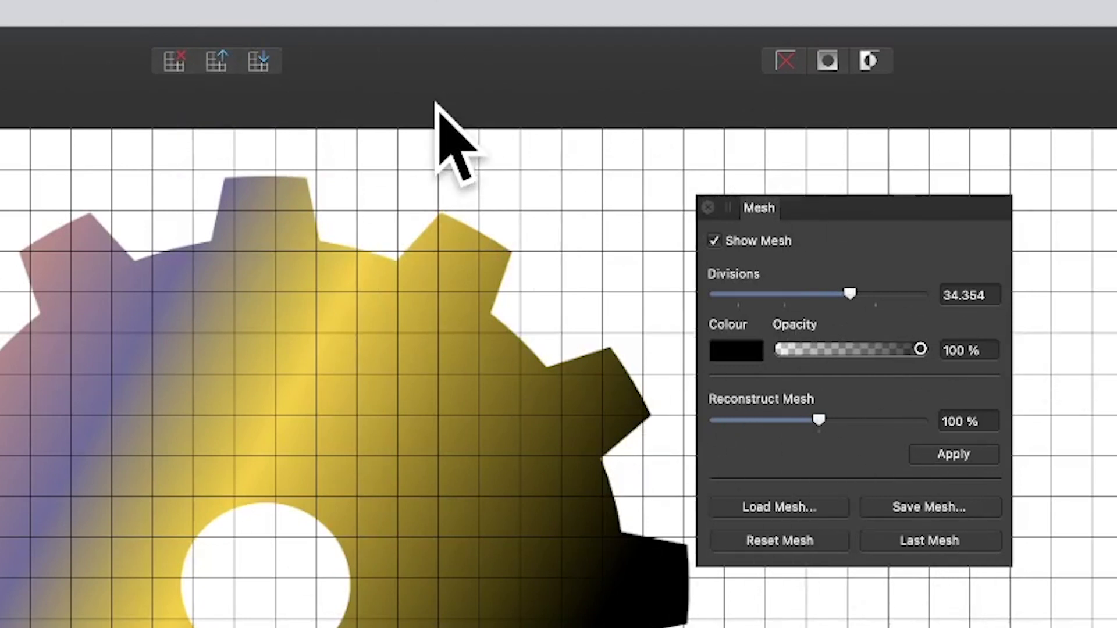
Lower divisions to about 32.1 and push the gear's gradient band and centre hole rightward.
left_click_drag(850, 294, 840, 294)
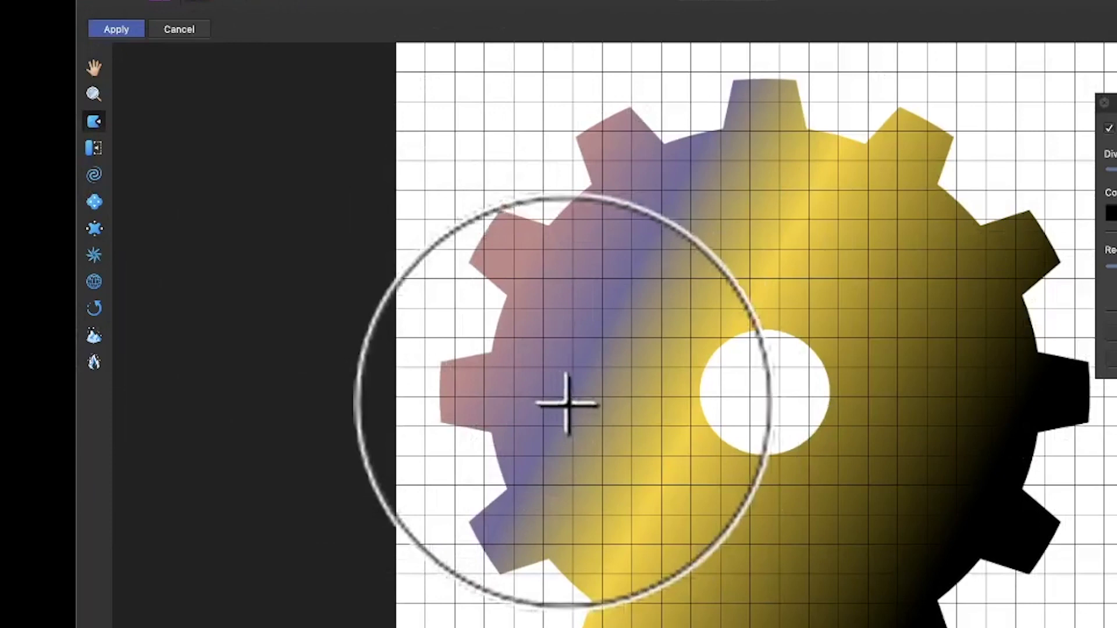
mouse_move(566, 403)
left_mouse_down()
mouse_move(846, 361)
mouse_move(935, 369)
left_mouse_up()
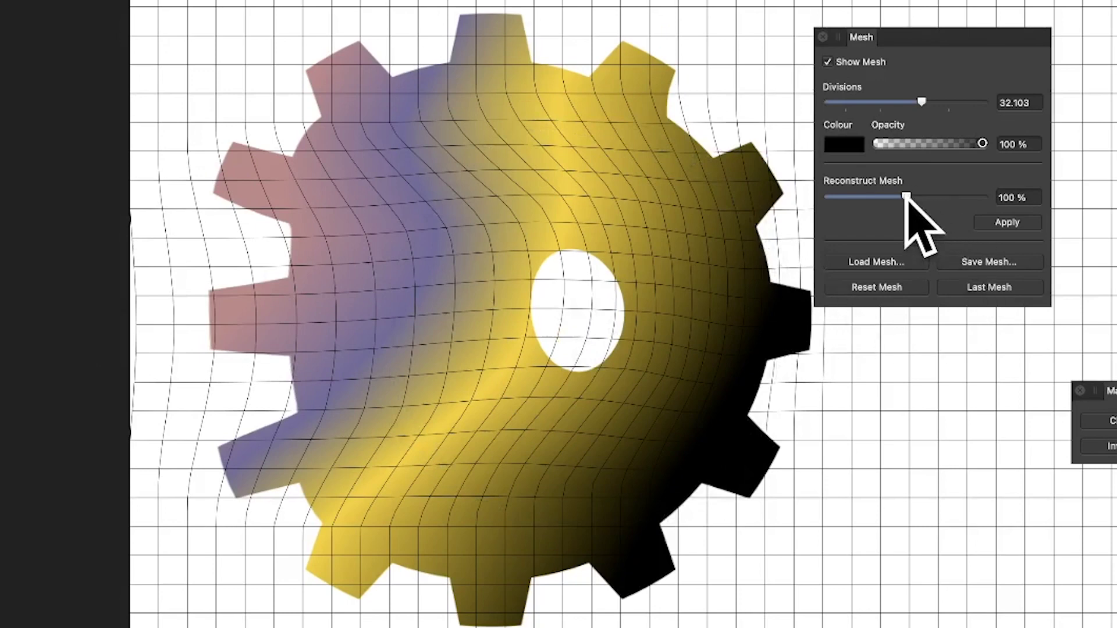
Drag Reconstruct Mesh strength to 0 %, then 200 %, and back to 100 %.
left_click_drag(906, 198, 803, 197)
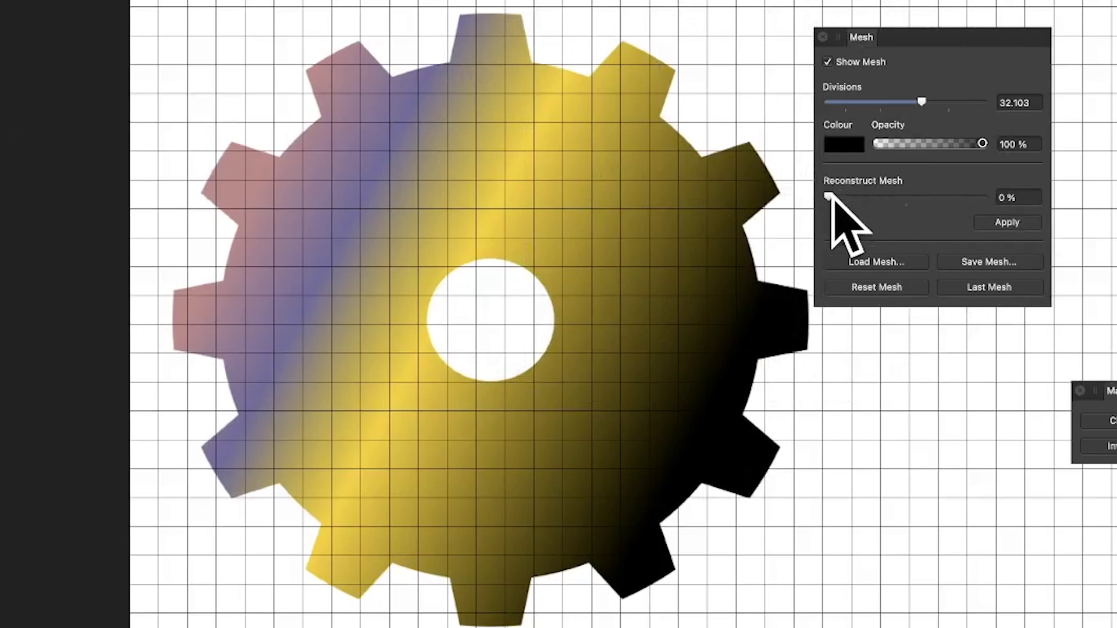
left_click_drag(828, 197, 986, 197)
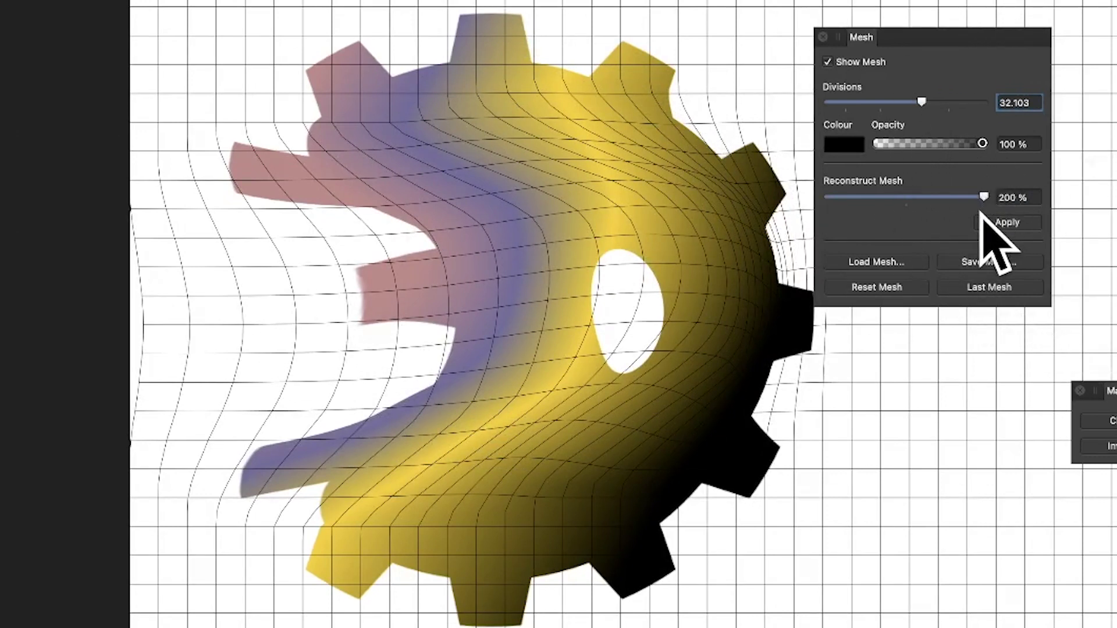
mouse_move(983, 196)
left_mouse_down()
mouse_move(942, 196)
mouse_move(972, 197)
left_mouse_up()
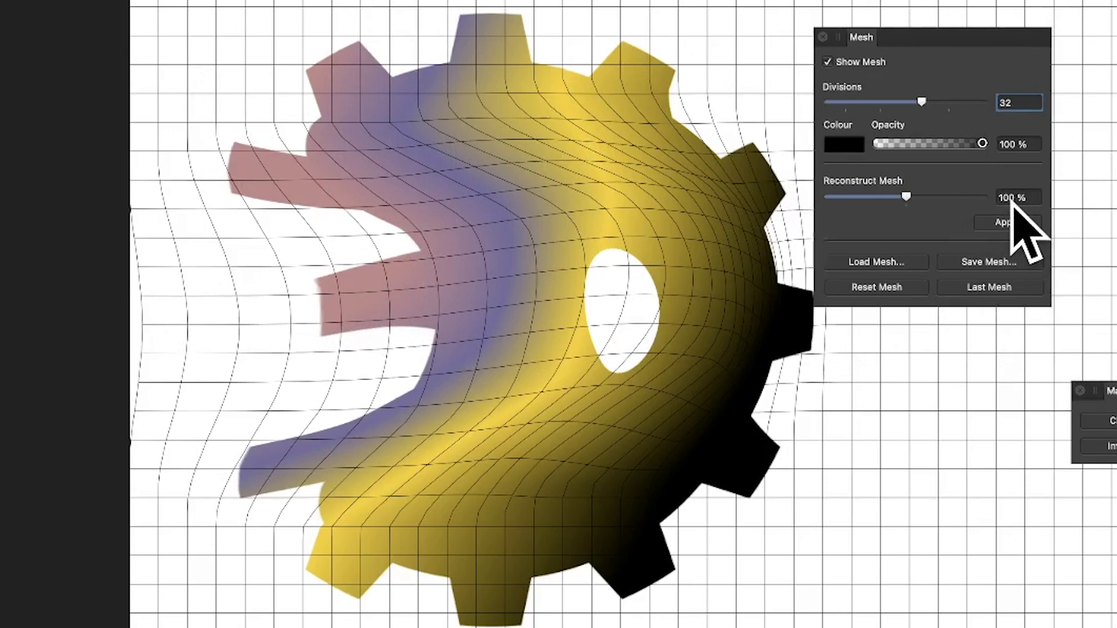
Push the gear's band and hole further right in two strokes, then set Reconstruct to 0 %.
left_click_drag(906, 197, 793, 195)
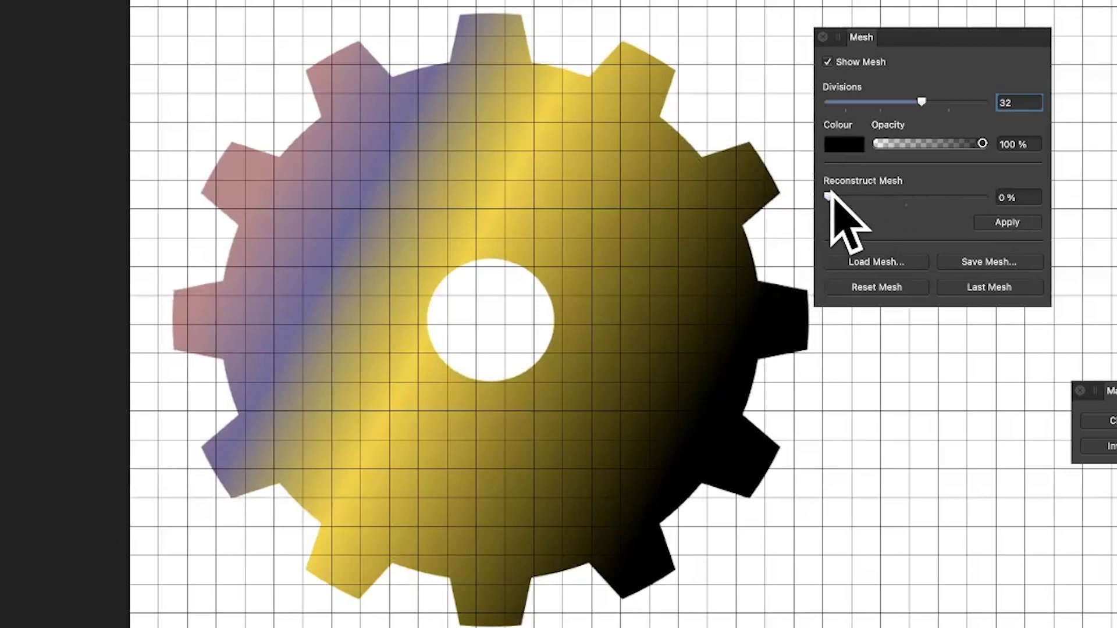
left_click_drag(832, 197, 915, 227)
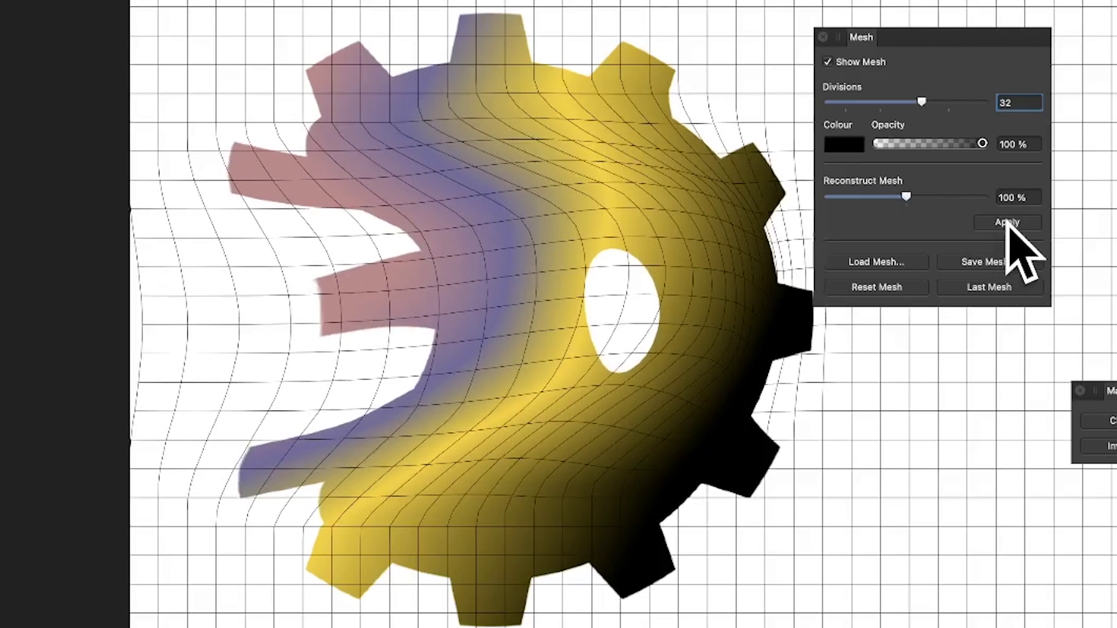
mouse_move(528, 332)
left_mouse_down()
mouse_move(492, 302)
mouse_move(783, 289)
mouse_move(664, 288)
mouse_move(773, 281)
left_mouse_up()
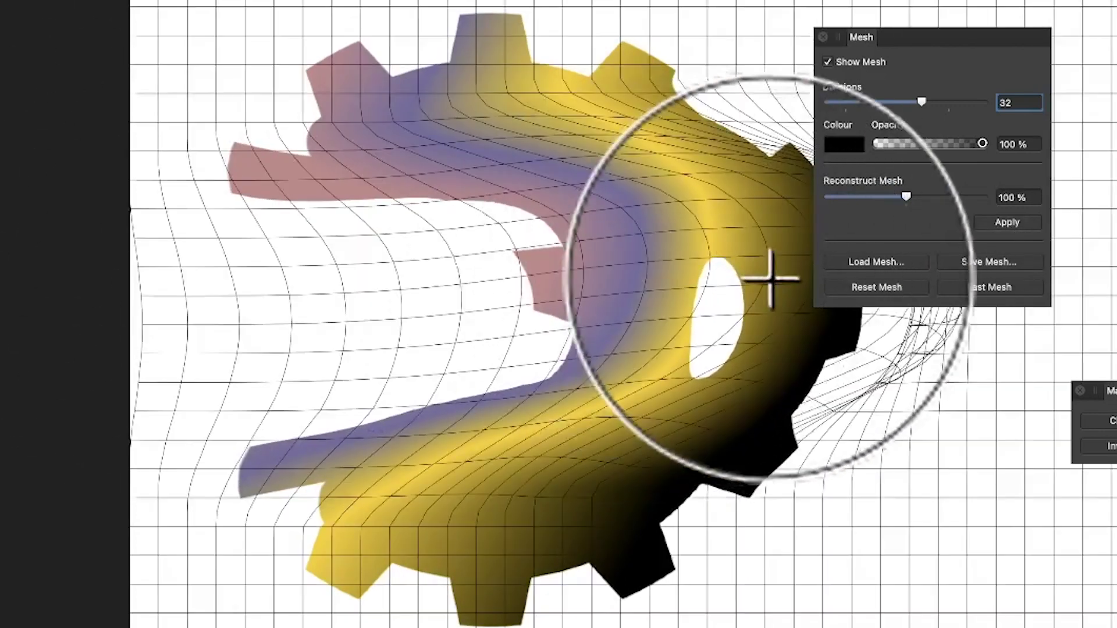
left_click_drag(528, 269, 715, 253)
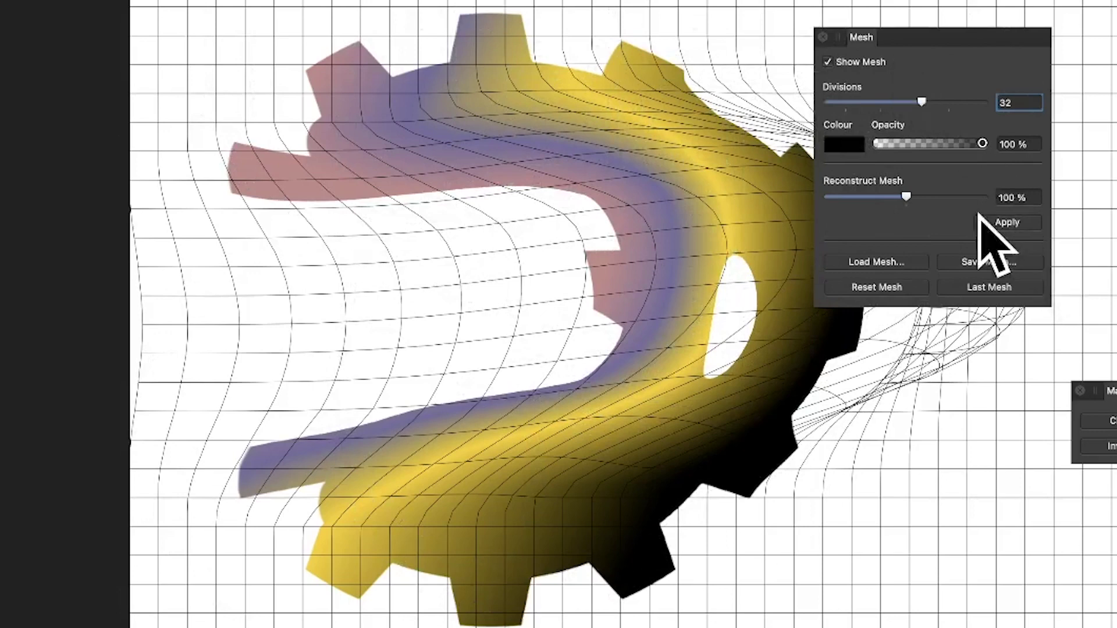
left_click_drag(906, 198, 803, 198)
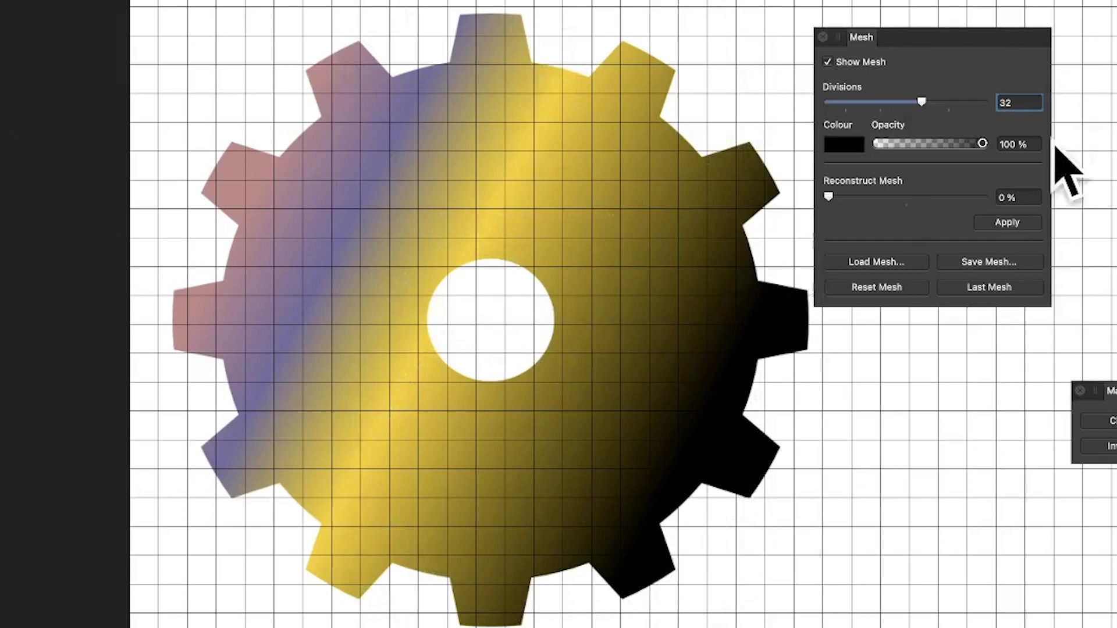
Sweep Reconstruct Mesh strength between 0 % and 200 %, settling at 58 %.
mouse_move(962, 198)
left_mouse_down()
mouse_move(989, 198)
mouse_move(906, 198)
left_mouse_up()
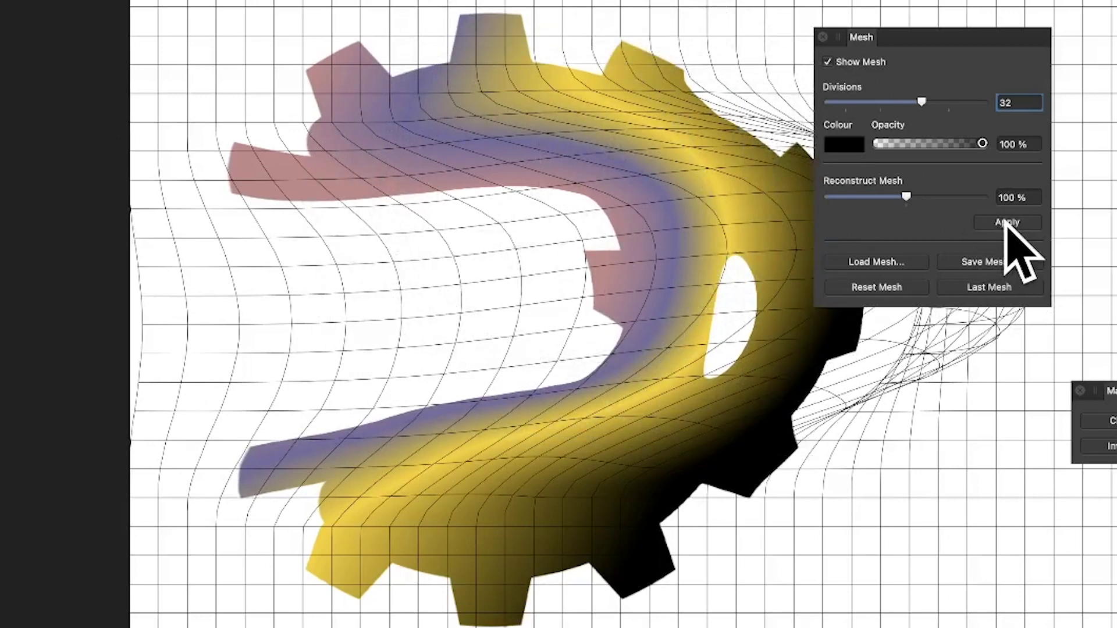
left_click_drag(906, 198, 984, 198)
left_click(1009, 224)
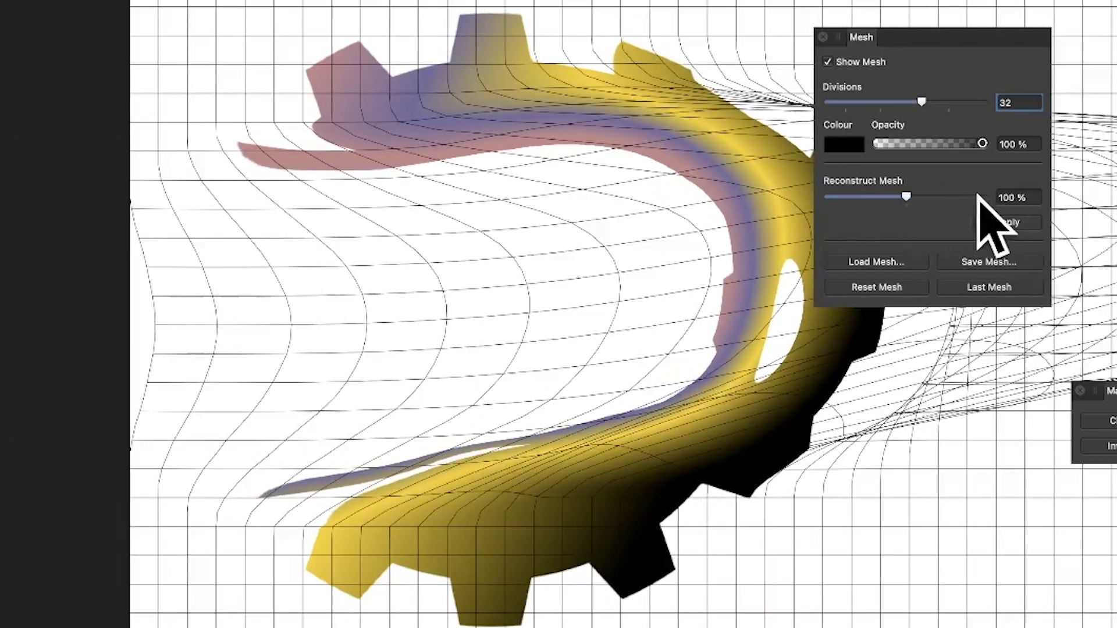
left_click_drag(905, 198, 815, 198)
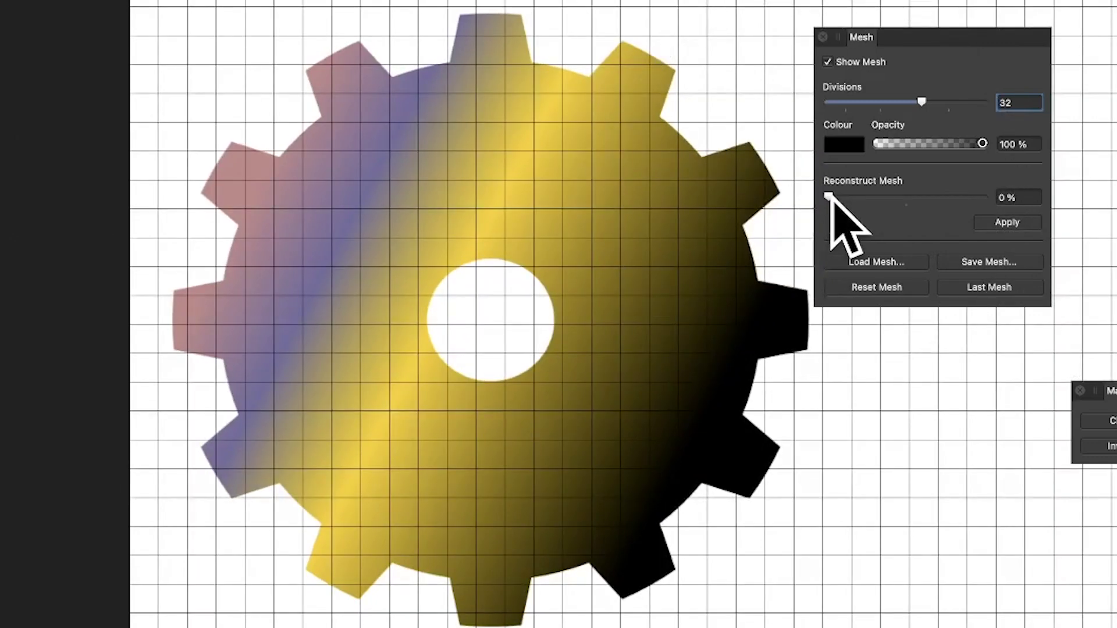
left_click_drag(829, 198, 873, 198)
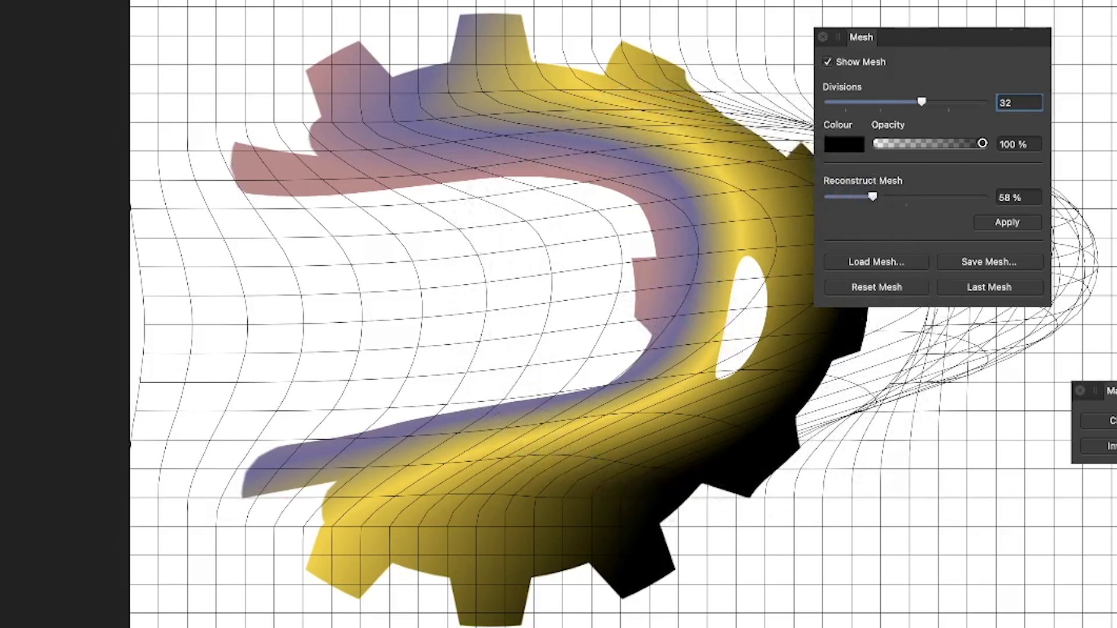
Reset the mesh, then push the gear's centre hole up and to the right.
left_click(896, 289)
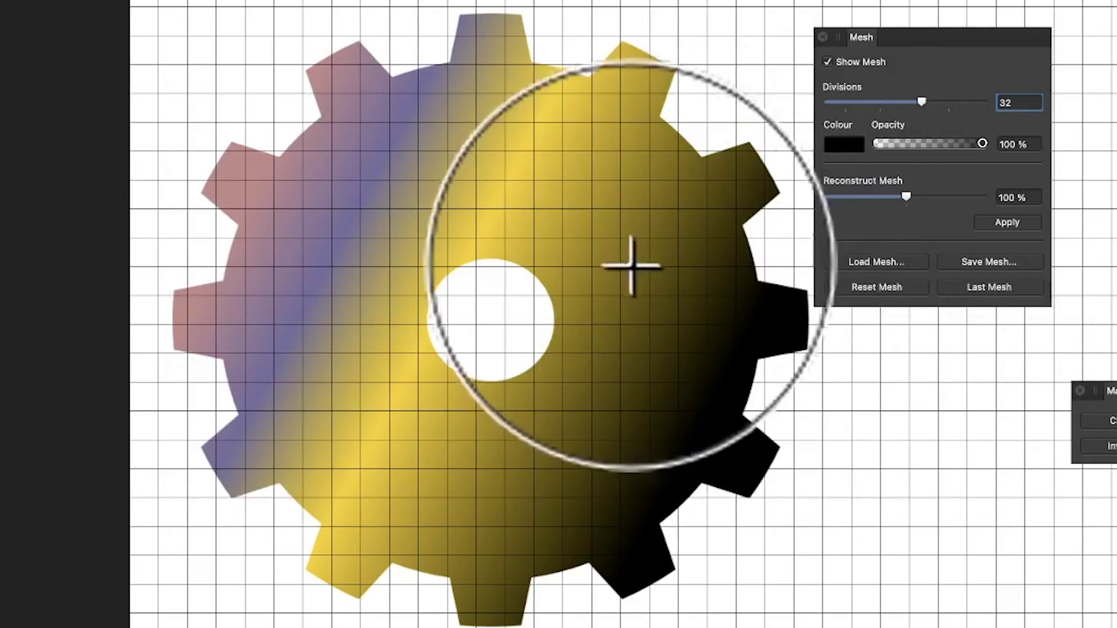
mouse_move(553, 262)
left_mouse_down()
mouse_move(748, 202)
mouse_move(609, 132)
left_mouse_up()
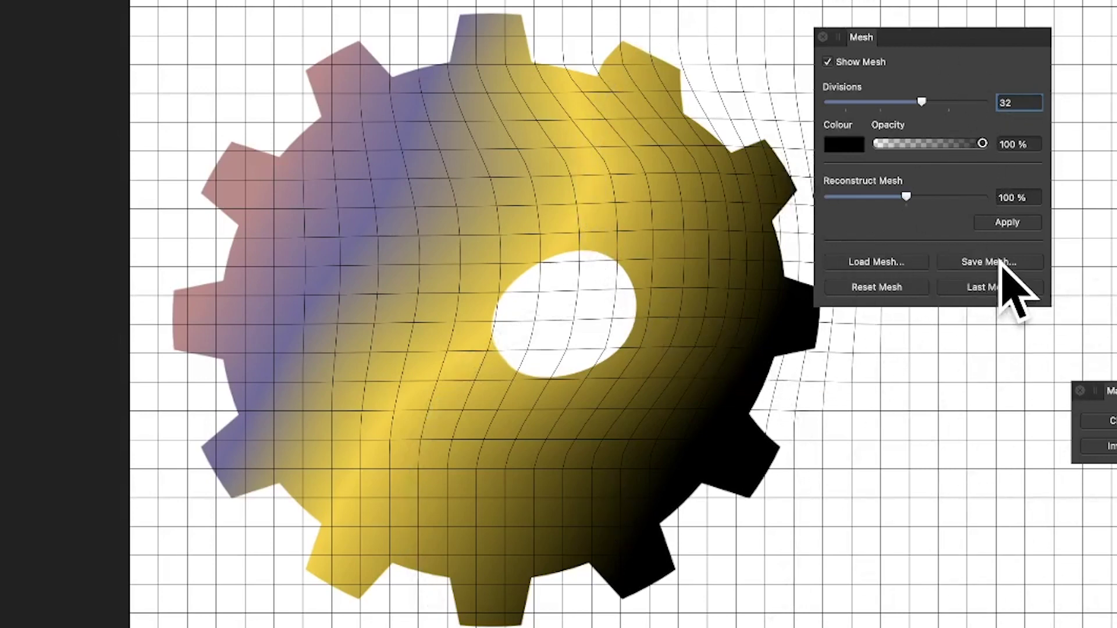
left_click(1001, 262)
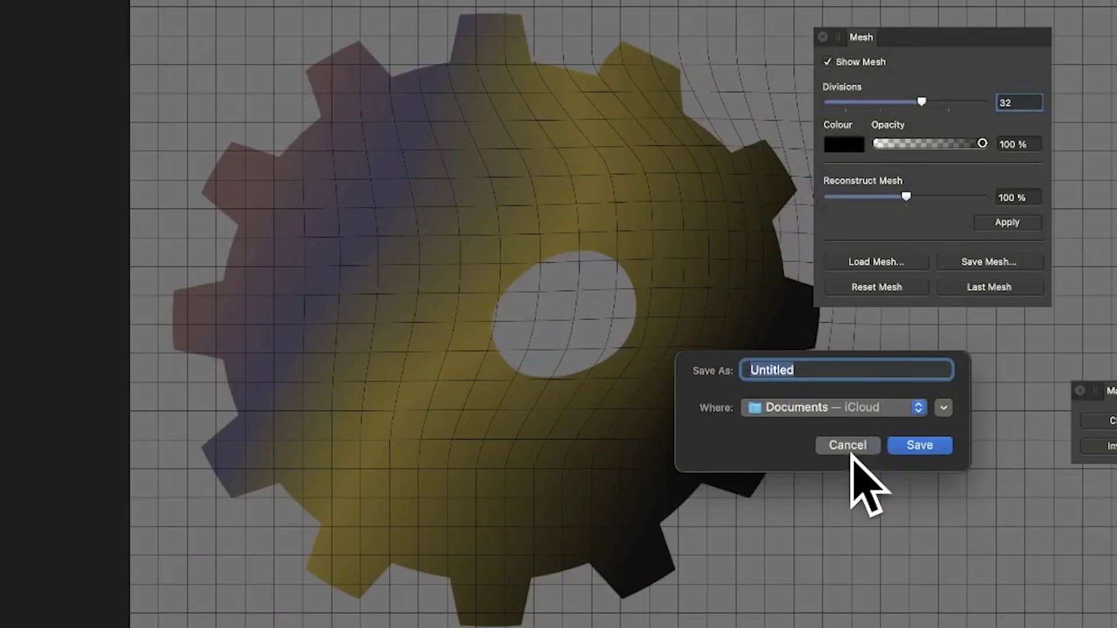
left_click(848, 445)
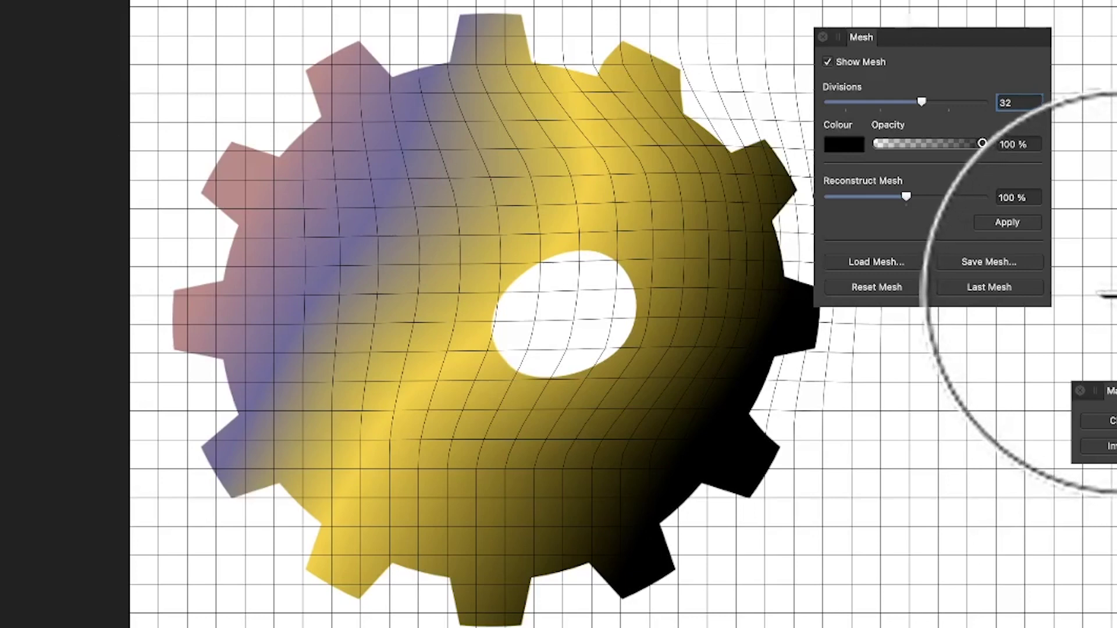
Reset the mesh and push the gear's hole and right side rightward in two strokes.
left_click(864, 287)
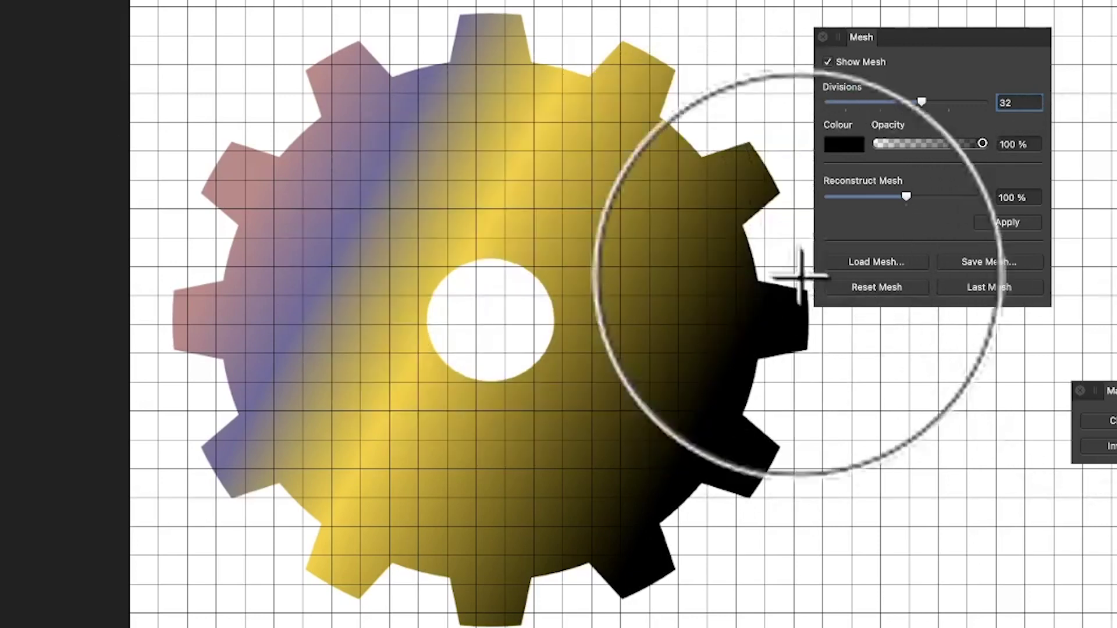
left_click_drag(536, 317, 993, 316)
left_click_drag(511, 330, 724, 324)
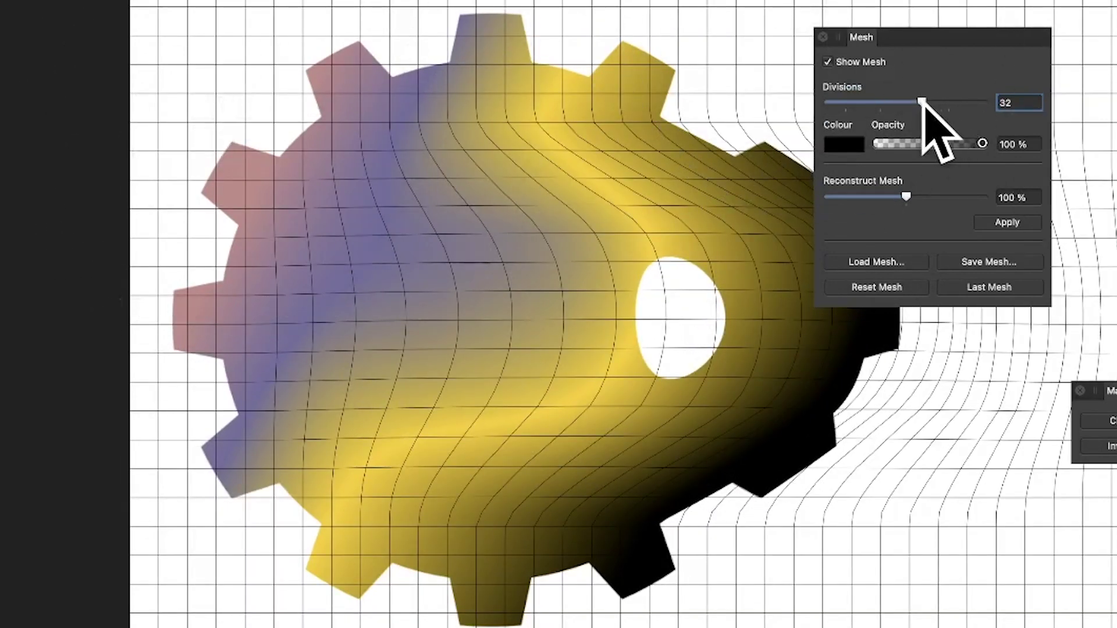
Sweep mesh divisions through about 22, 15, 49 and 33, ending at 10.
left_click_drag(922, 103, 887, 103)
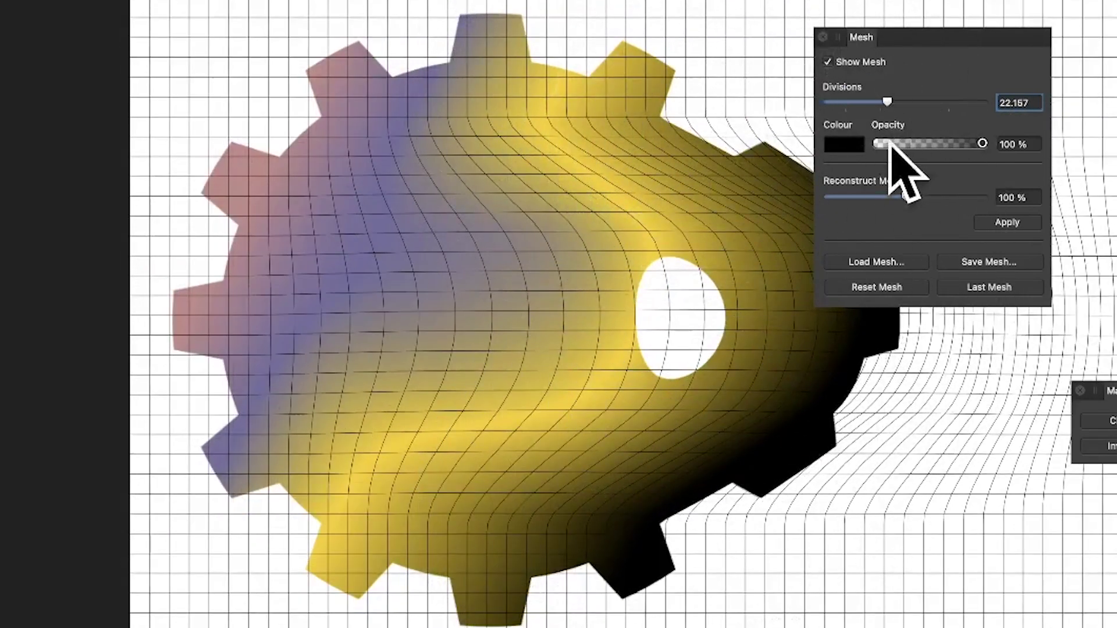
left_click_drag(887, 103, 863, 103)
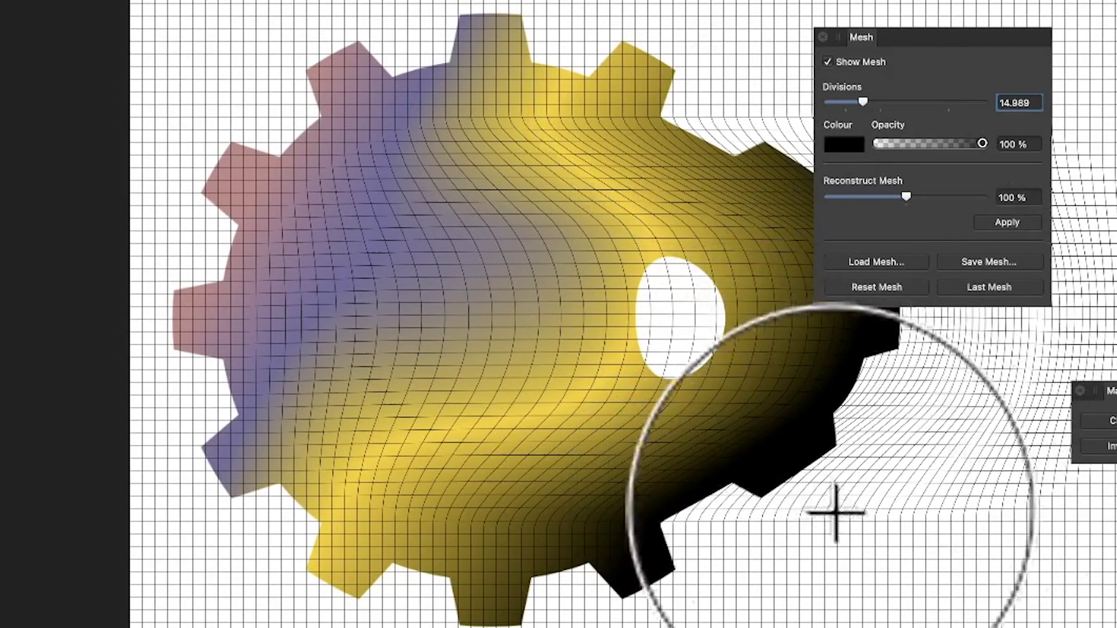
left_click_drag(877, 103, 989, 103)
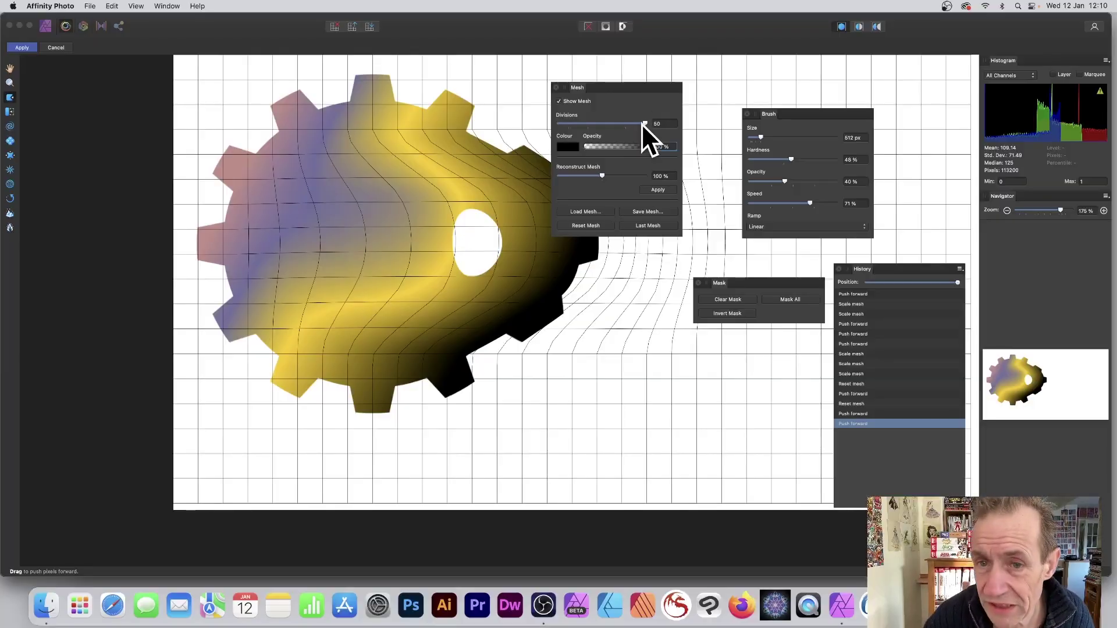
left_click_drag(980, 102, 925, 102)
left_click_drag(612, 124, 574, 124)
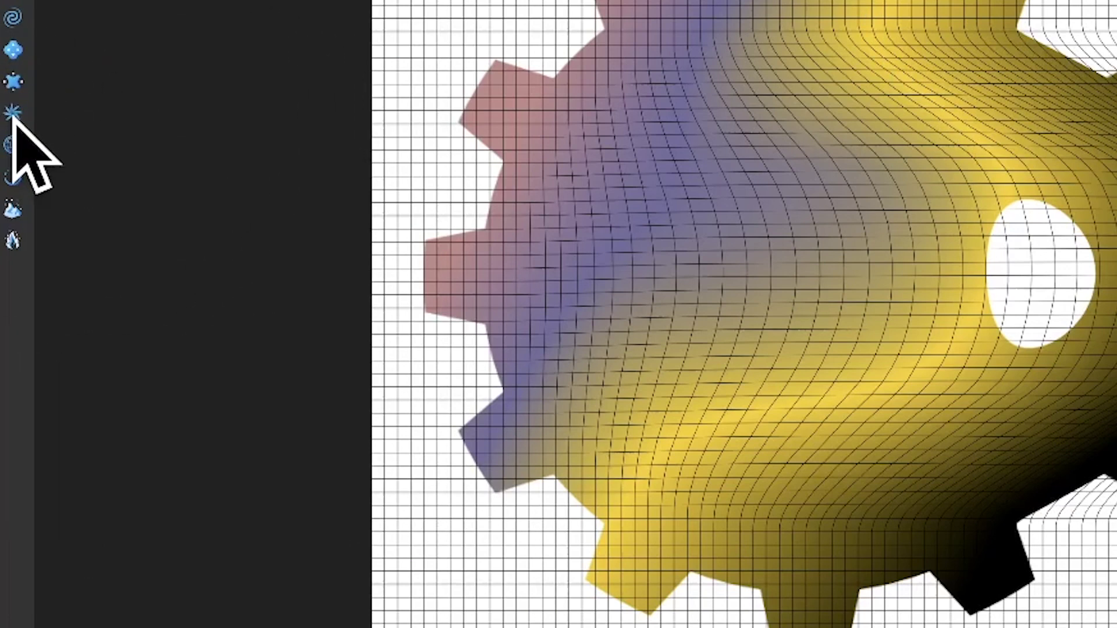
Churn the gear's upper-right edge with the Turbulence brush and move the Mesh panel aside.
left_click(13, 112)
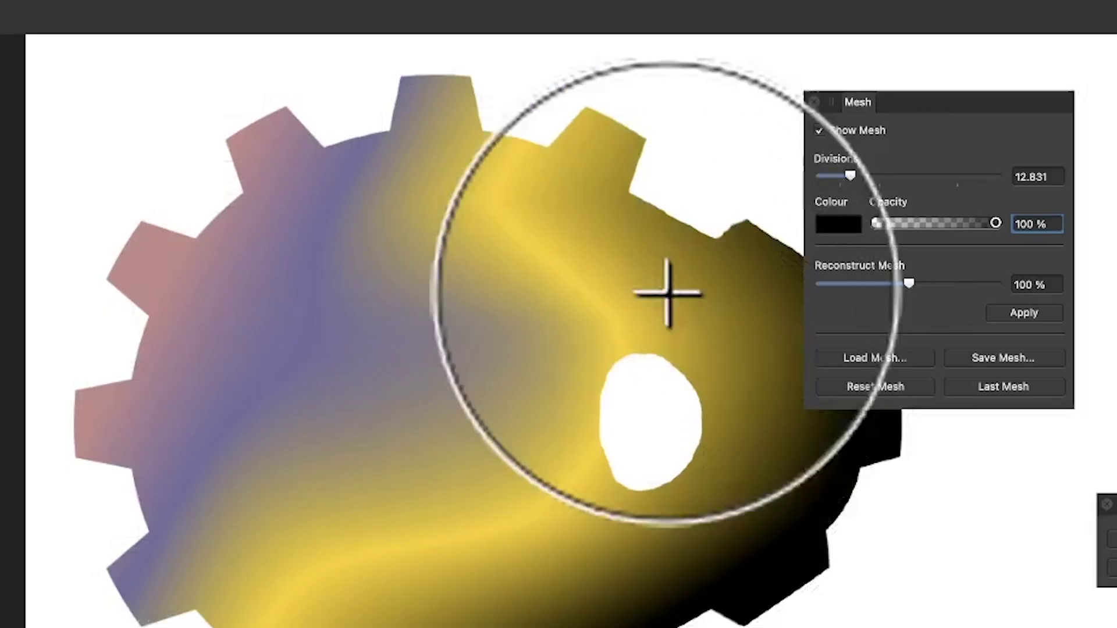
left_click_drag(984, 180, 1069, 88)
left_click_drag(697, 233, 687, 256)
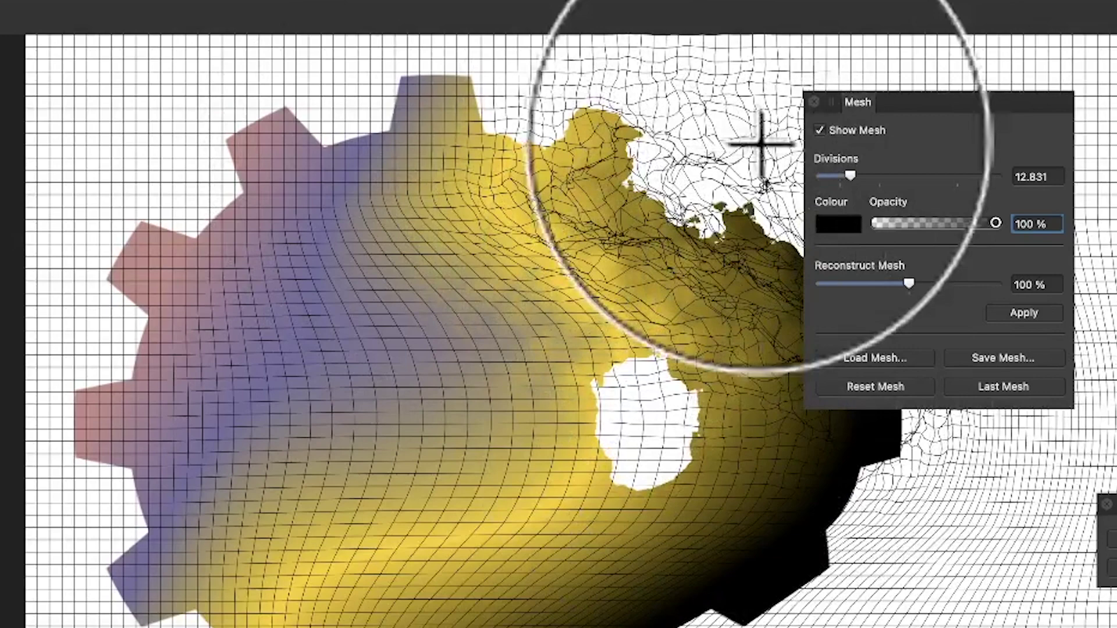
left_click_drag(861, 109, 949, 113)
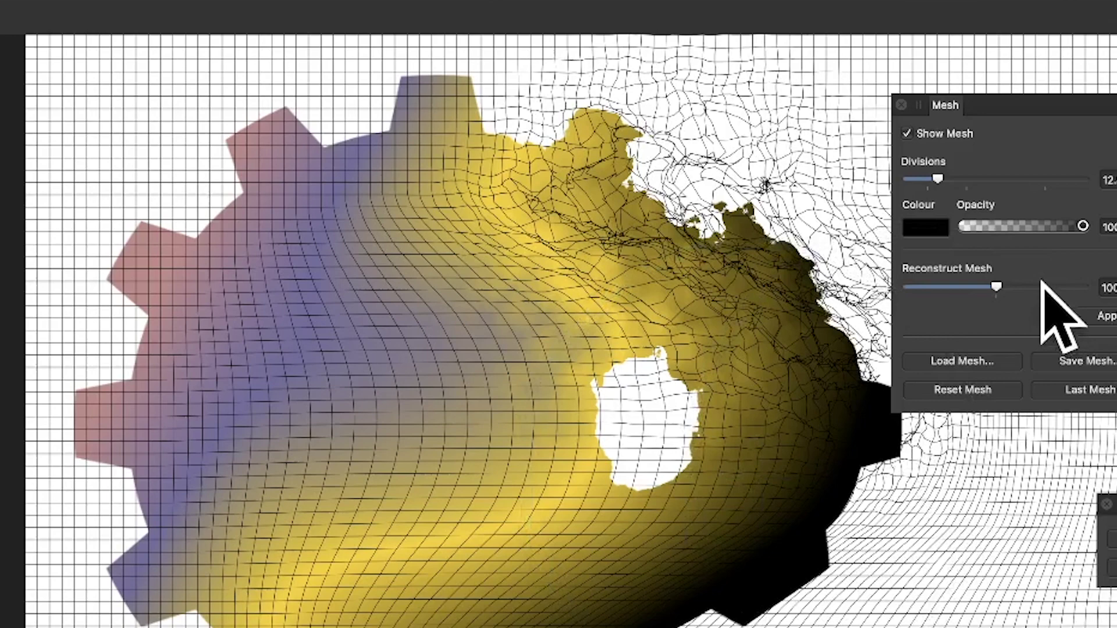
Change Reconstruct Mesh strength, churn turbulence across the gear's centre, and set divisions to 10.
mouse_move(996, 286)
left_mouse_down()
mouse_move(910, 287)
mouse_move(1094, 288)
left_mouse_up()
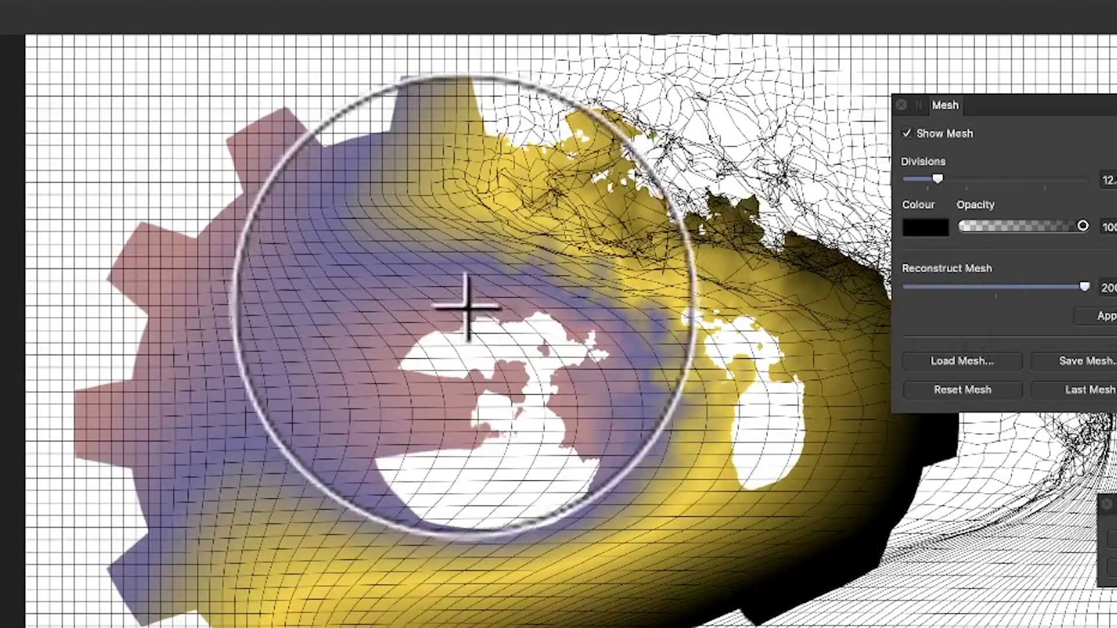
mouse_move(579, 317)
left_mouse_down()
mouse_move(710, 272)
mouse_move(556, 345)
mouse_move(566, 317)
left_mouse_up()
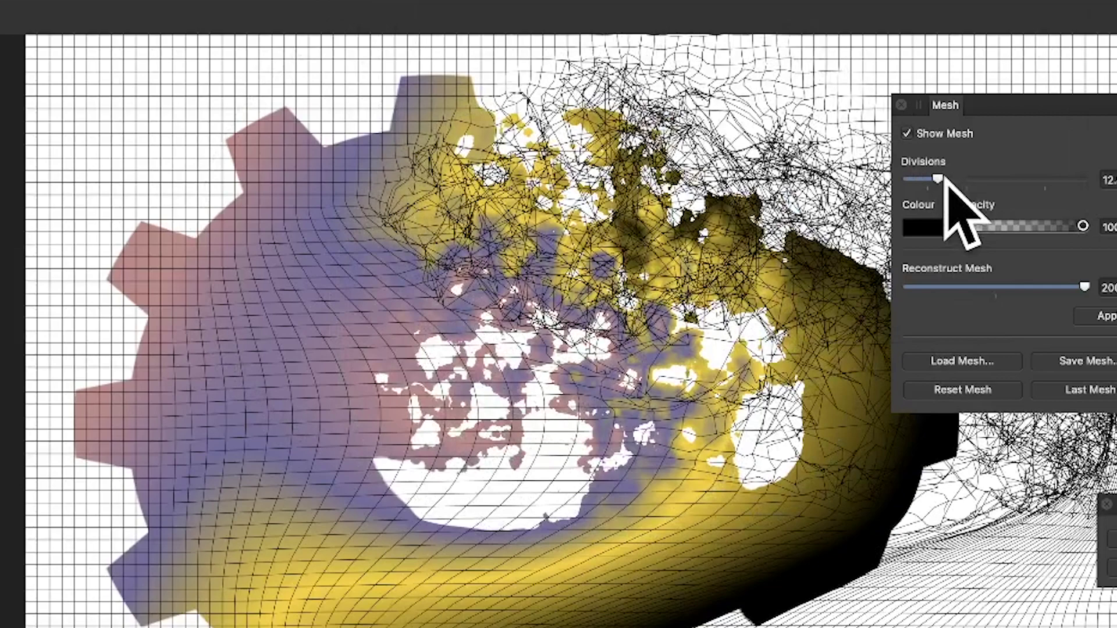
mouse_move(938, 179)
left_mouse_down()
mouse_move(908, 179)
mouse_move(927, 179)
left_mouse_up()
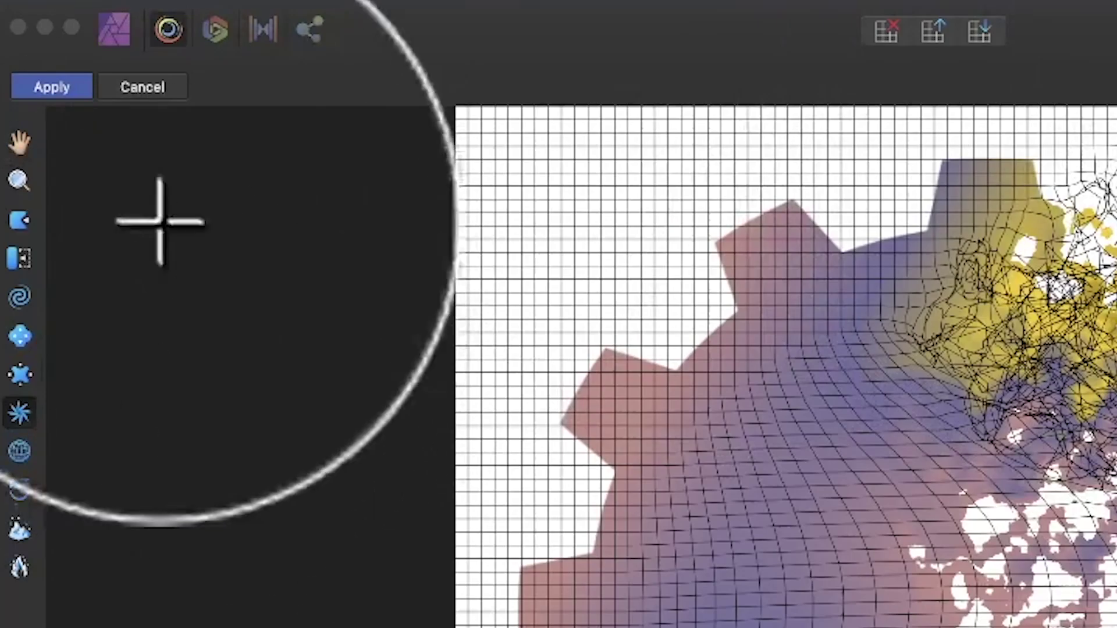
Set mesh divisions to about 41, reset the mesh, and churn turbulence over the gear's yellow middle.
left_click(18, 177)
left_click_drag(326, 132, 403, 131)
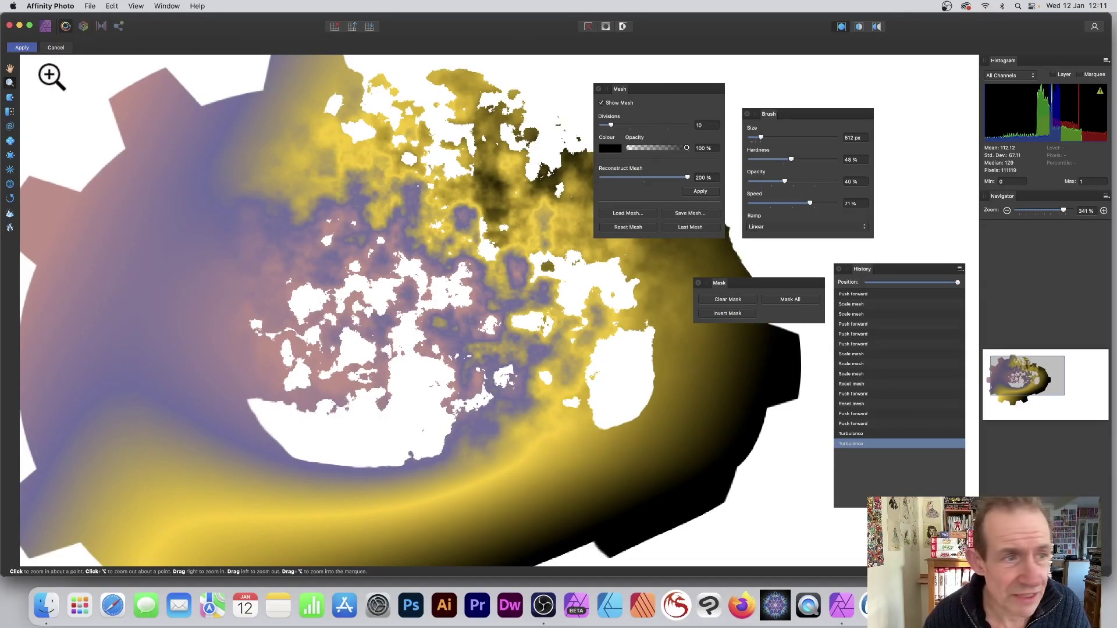
left_click(11, 170)
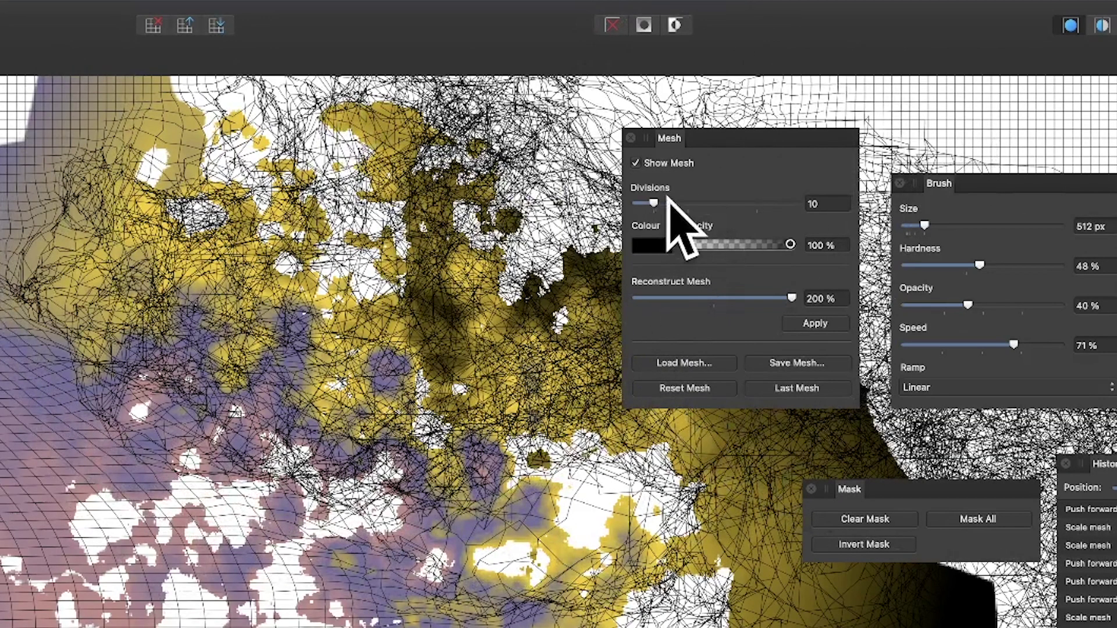
left_click_drag(667, 199, 761, 203)
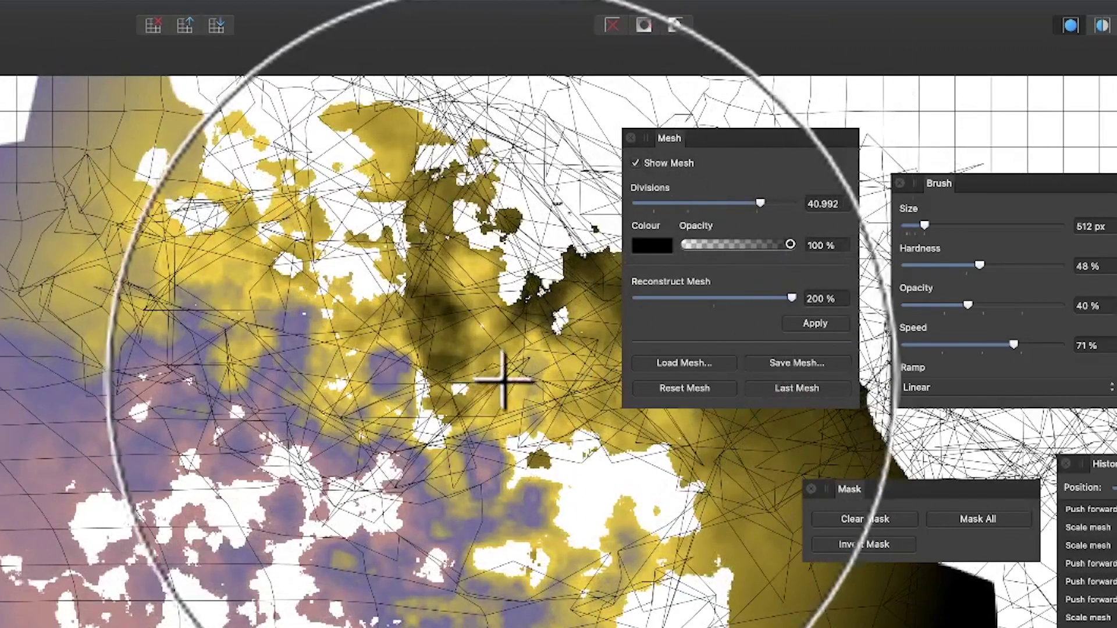
left_click(684, 387)
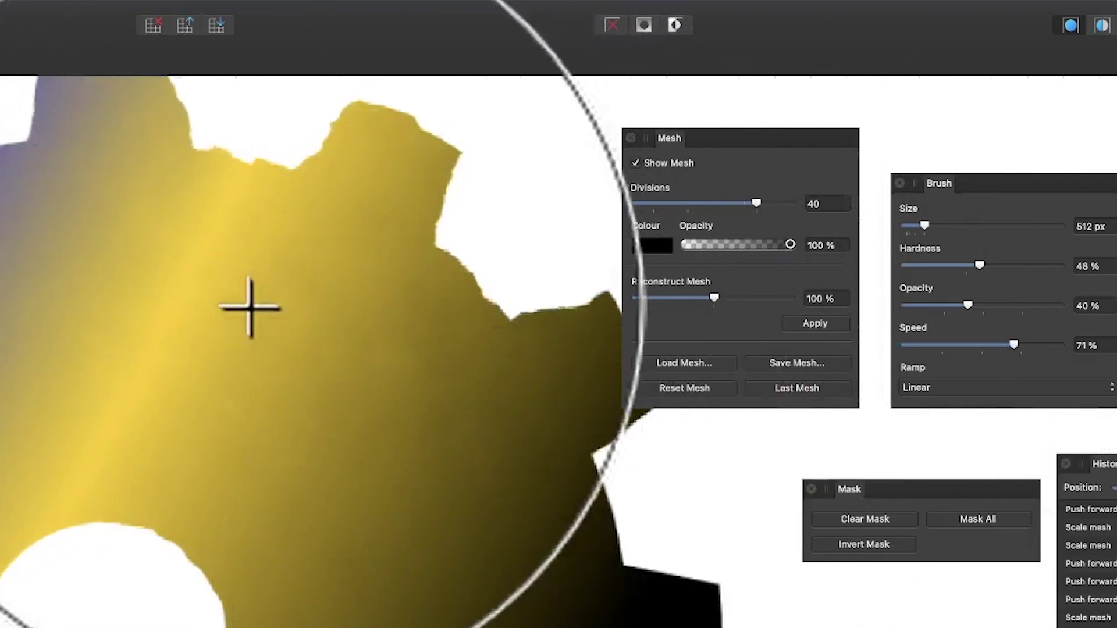
mouse_move(252, 309)
left_mouse_down()
mouse_move(309, 290)
mouse_move(390, 190)
mouse_move(365, 238)
mouse_move(391, 271)
mouse_move(312, 300)
mouse_move(406, 187)
mouse_move(324, 390)
mouse_move(334, 391)
mouse_move(489, 306)
mouse_move(688, 110)
left_mouse_up()
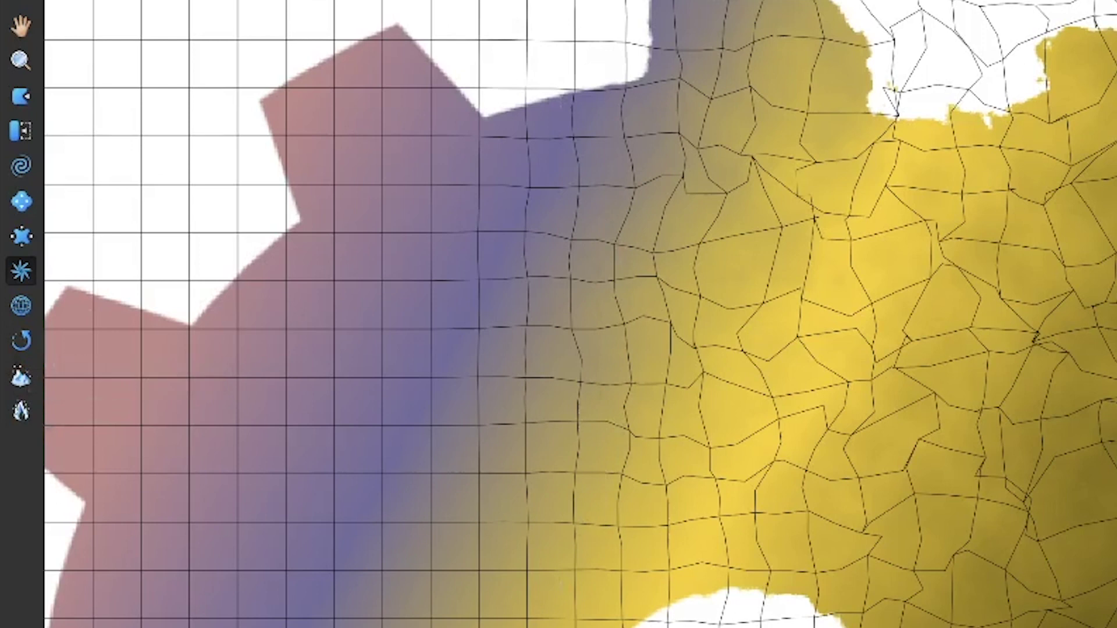
Use the Liquify Reconstruct brush to restore the ragged yellow top edge into a clean, straight tooth.
left_click(21, 340)
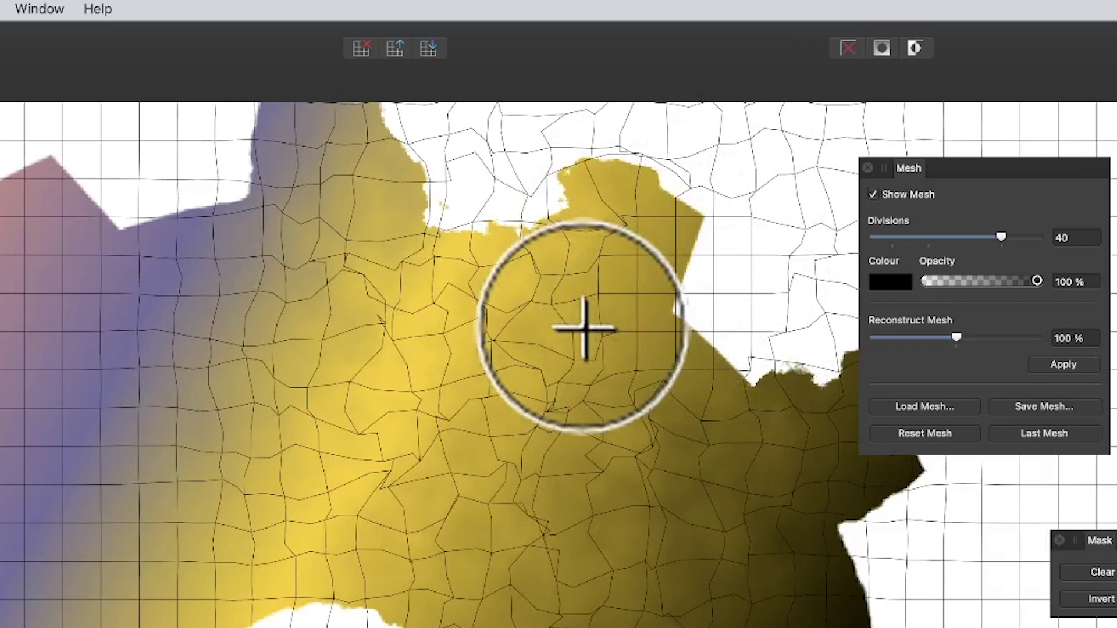
mouse_move(583, 327)
left_mouse_down()
mouse_move(568, 272)
mouse_move(461, 227)
mouse_move(473, 230)
mouse_move(381, 221)
mouse_move(504, 298)
left_mouse_up()
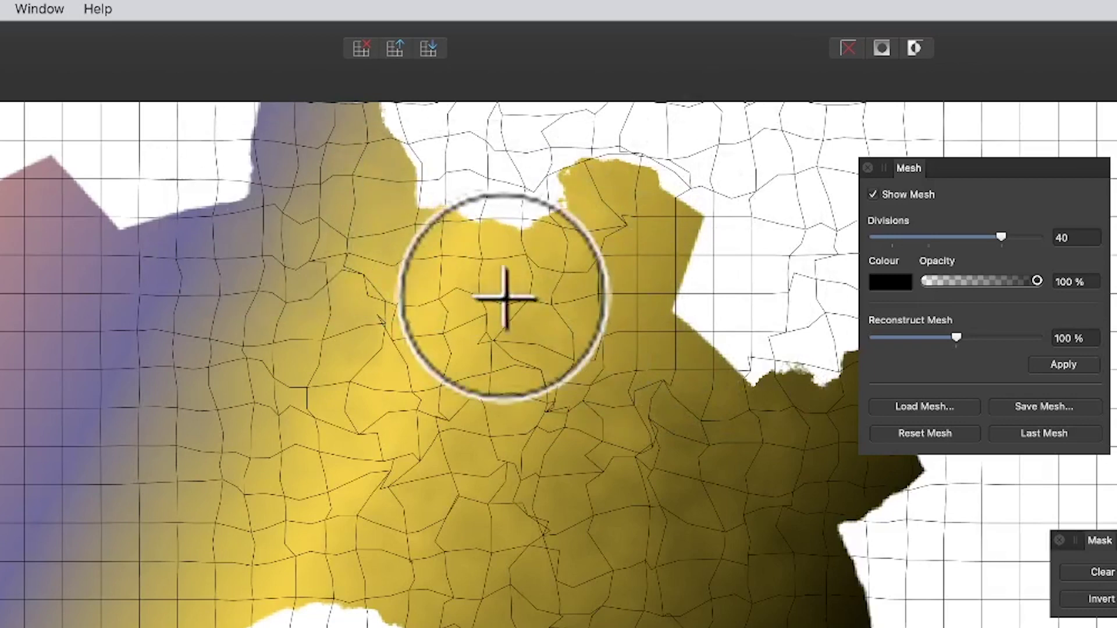